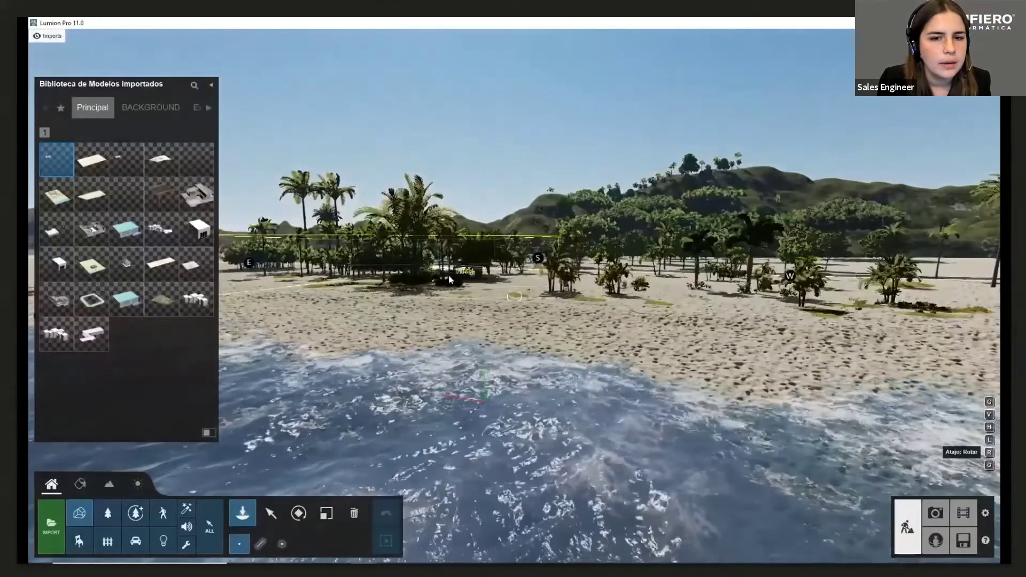
# - Place the imported beach house model on the beach and shift it horizontally to its spot beside the palm trees
pyautogui.moveTo(373, 268); pyautogui.dragTo(347, 248)
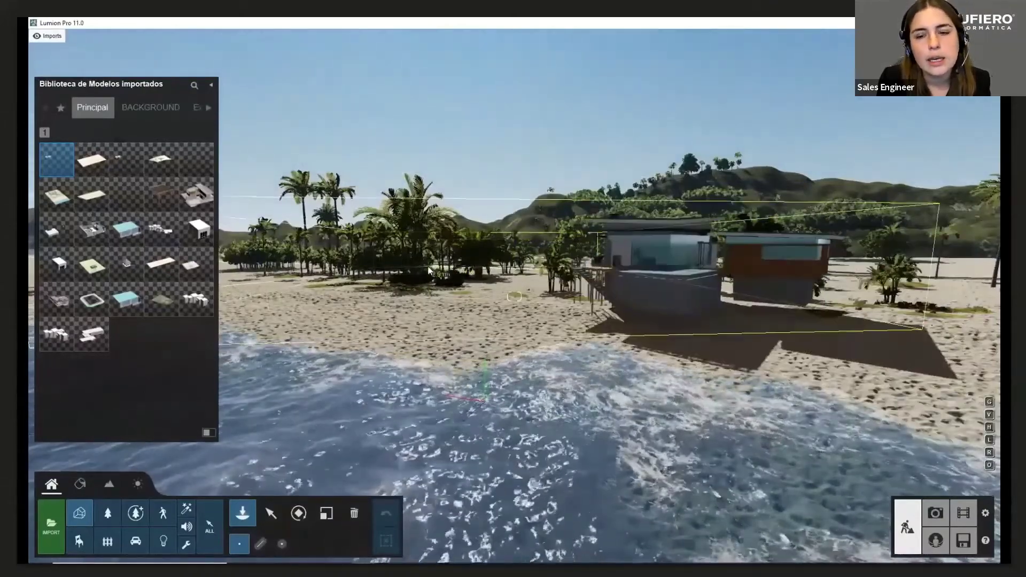
pyautogui.click(502, 278)
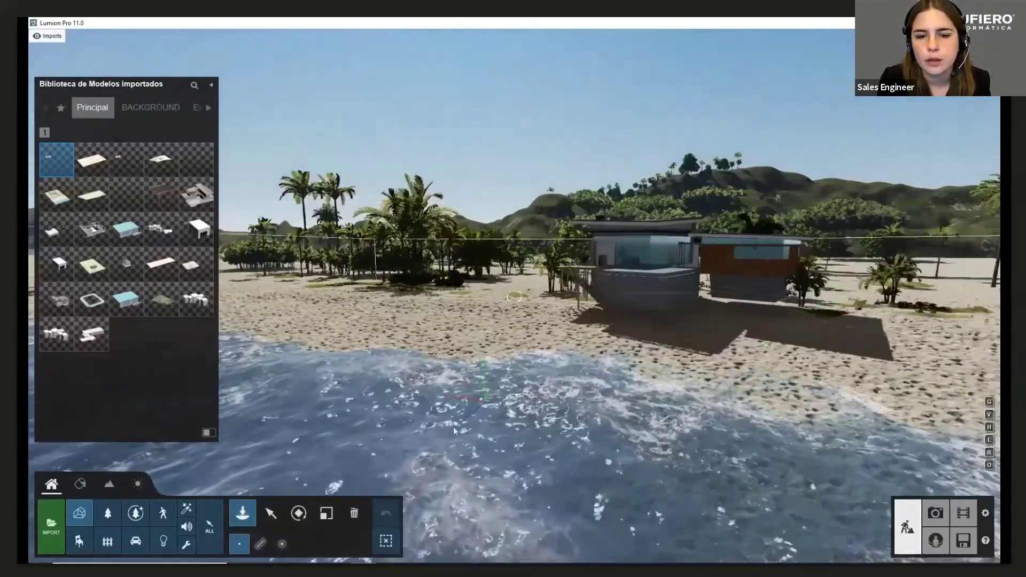
pyautogui.click(271, 513)
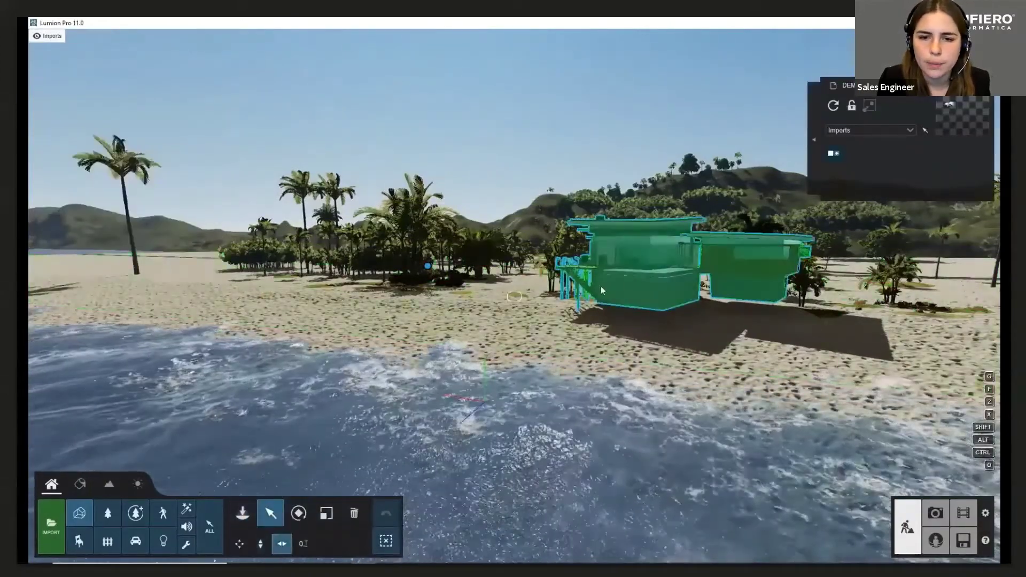
pyautogui.press('q')
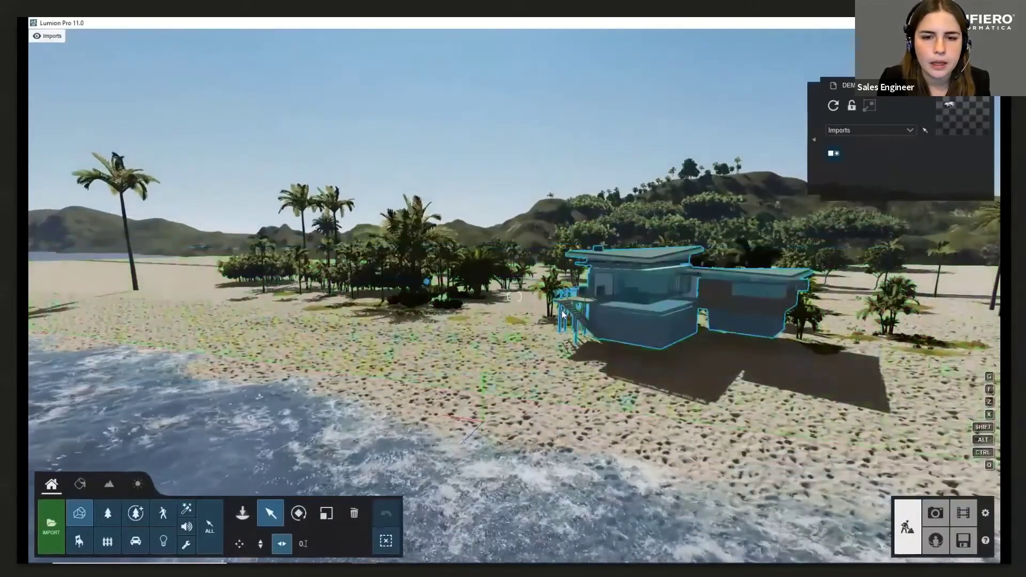
pyautogui.moveTo(424, 283); pyautogui.dragTo(390, 279)
# - Lower the beach house model vertically so that its base sits on the sand
pyautogui.press('w')
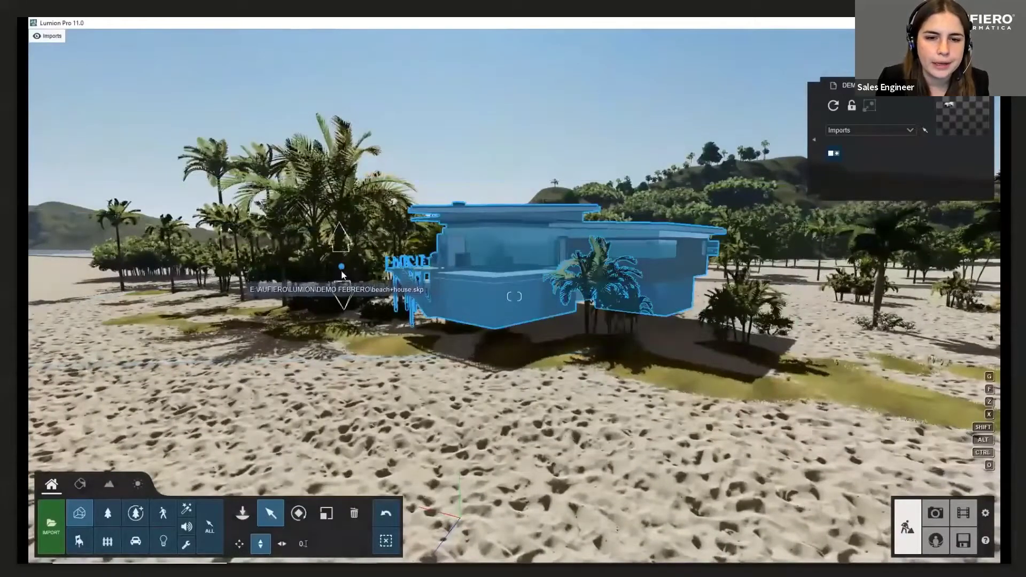
pyautogui.moveTo(341, 275); pyautogui.dragTo(348, 299)
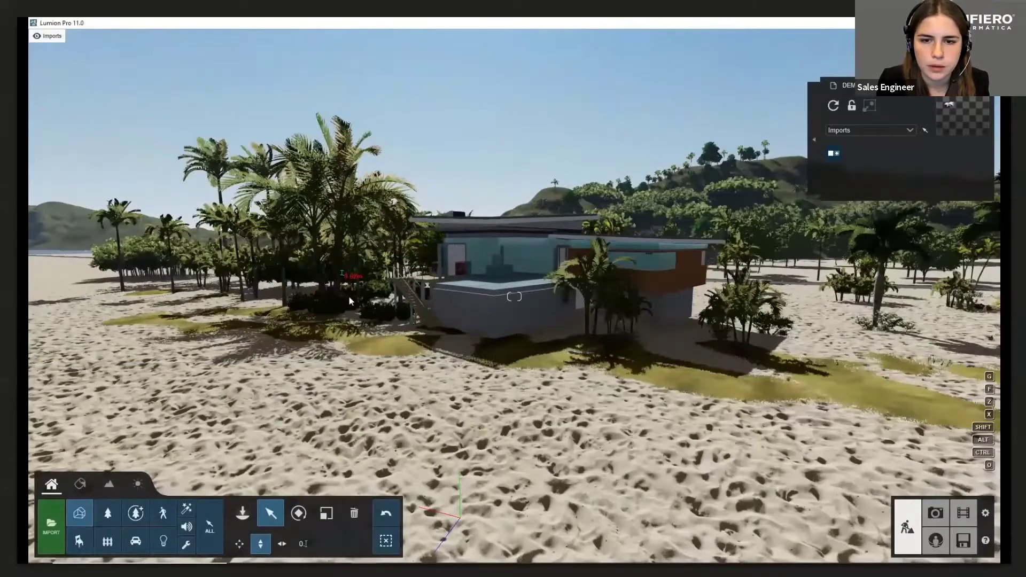
pyautogui.press('w')
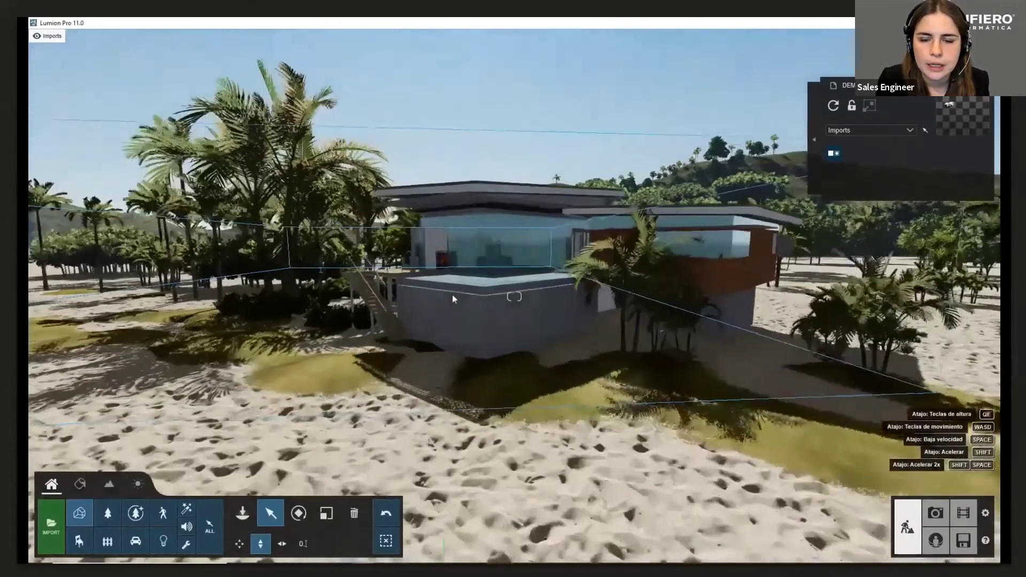
pyautogui.press('s')
pyautogui.press('w')
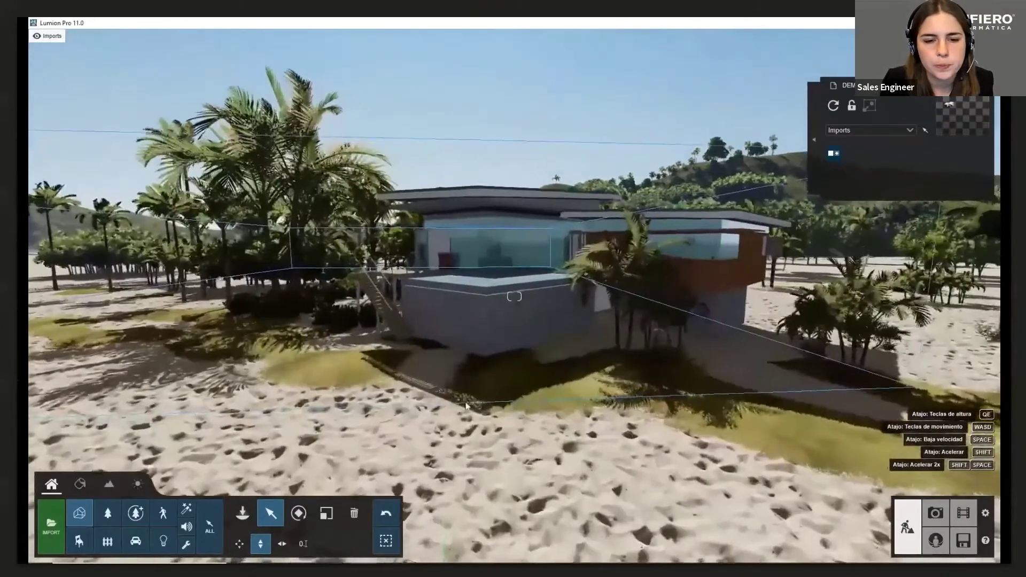
pyautogui.press('s')
pyautogui.press('w')
pyautogui.press('w')
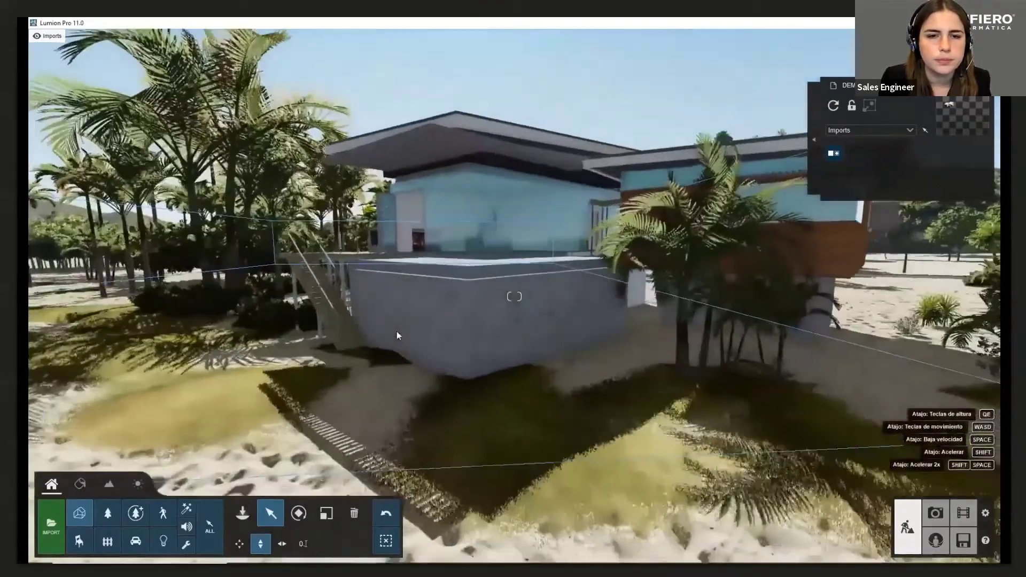
pyautogui.press('s')
pyautogui.click(389, 340)
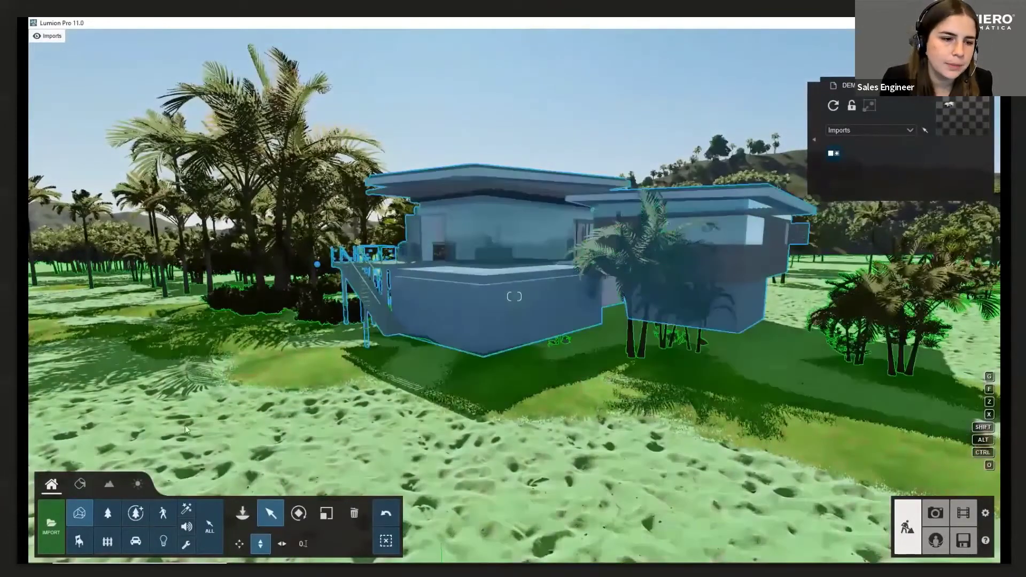
# - Replace the house's window glass material with Interior Volume Glass 004 from the interior glass library
pyautogui.click(80, 484)
pyautogui.click(484, 221)
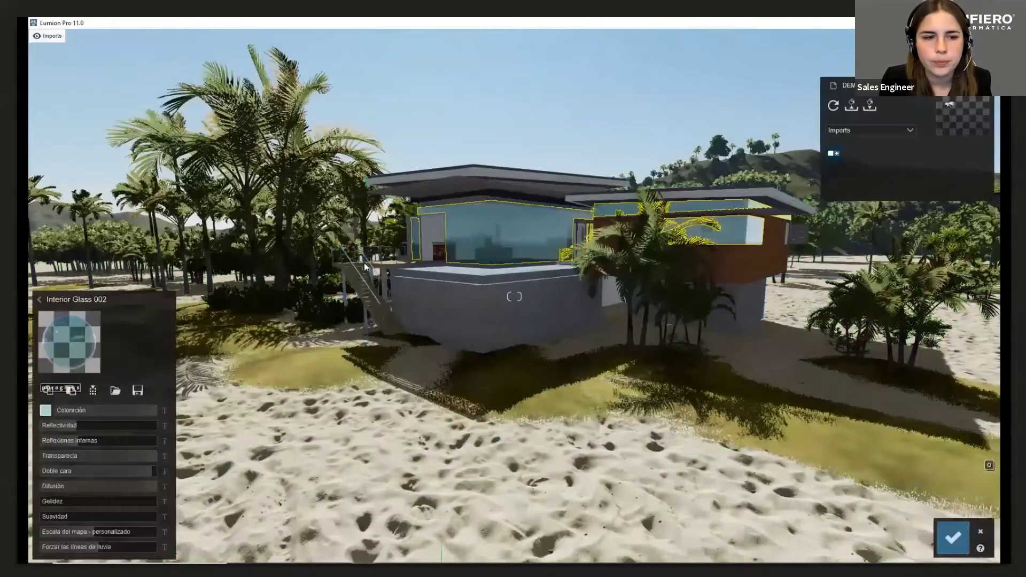
pyautogui.click(41, 266)
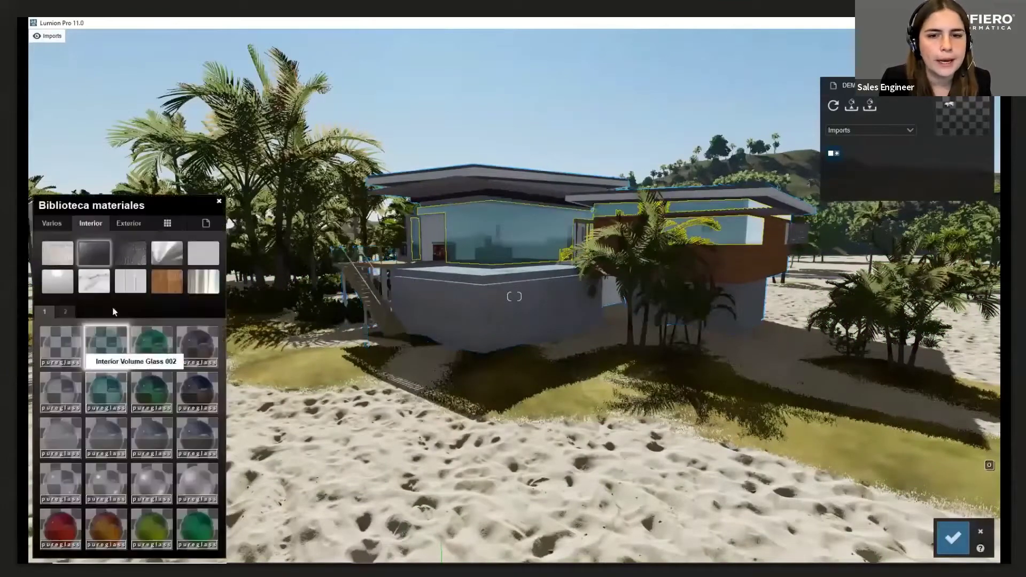
pyautogui.click(214, 349)
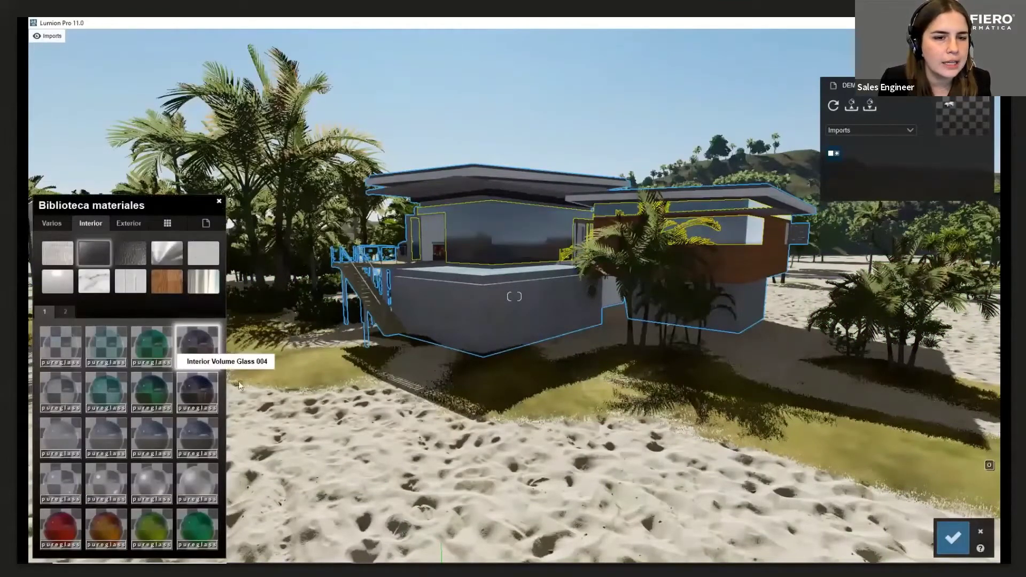
# - Apply the exterior brick material Polii Bricks IndustrialMosaic 001 3K to the house's base walls under the pool
pyautogui.press('w')
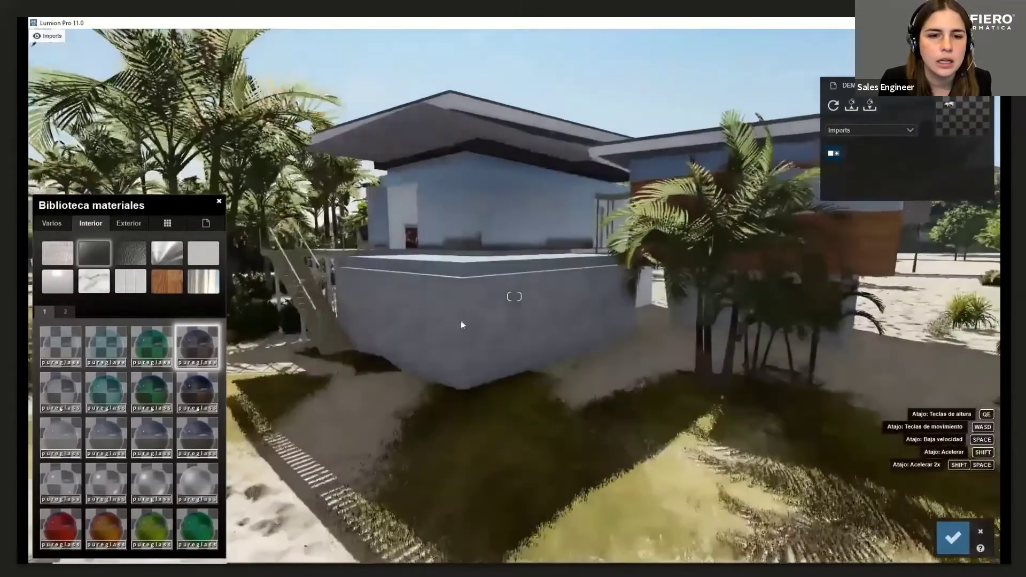
pyautogui.click(402, 331)
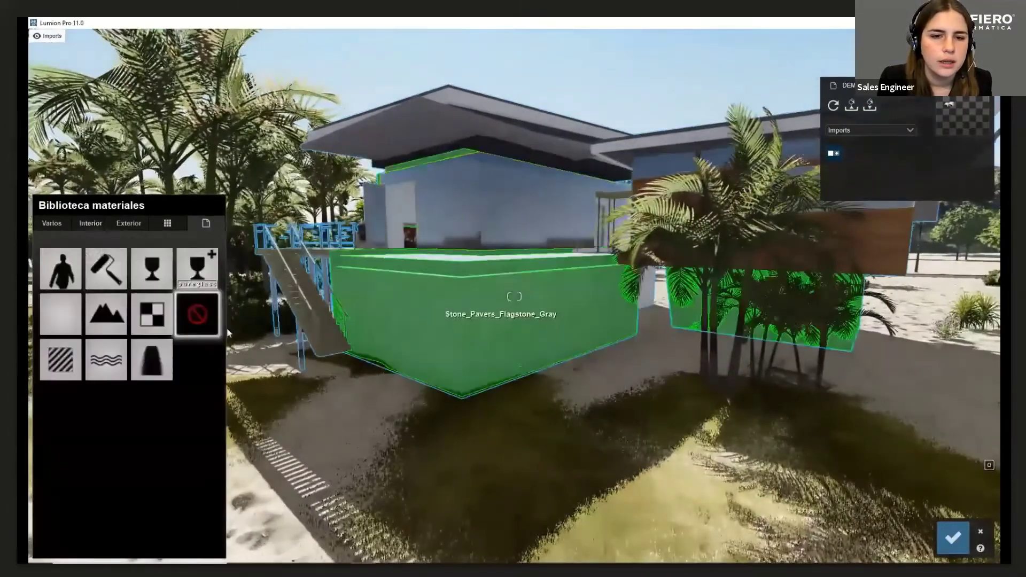
pyautogui.click(84, 225)
pyautogui.click(136, 220)
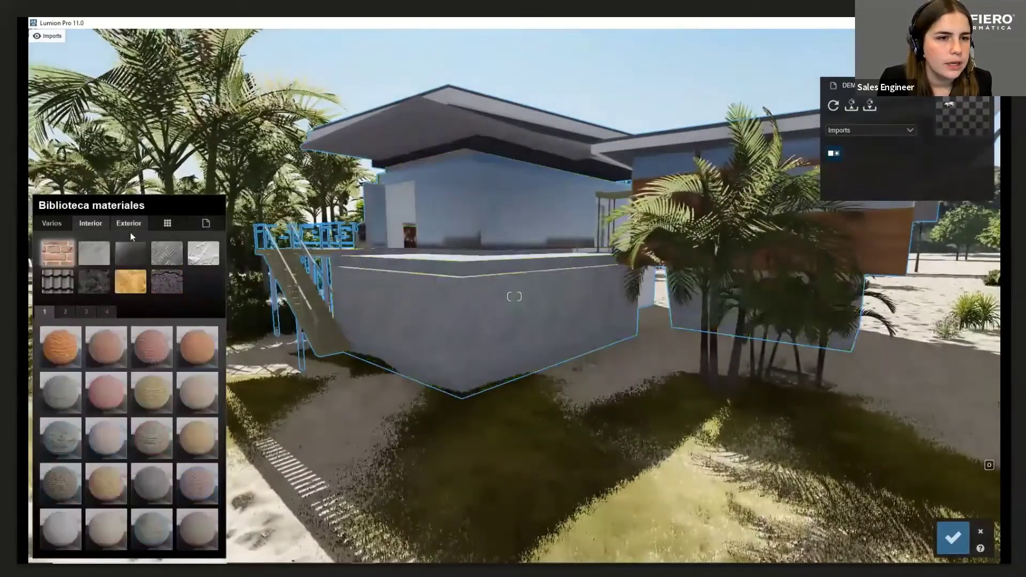
pyautogui.click(87, 283)
pyautogui.click(64, 310)
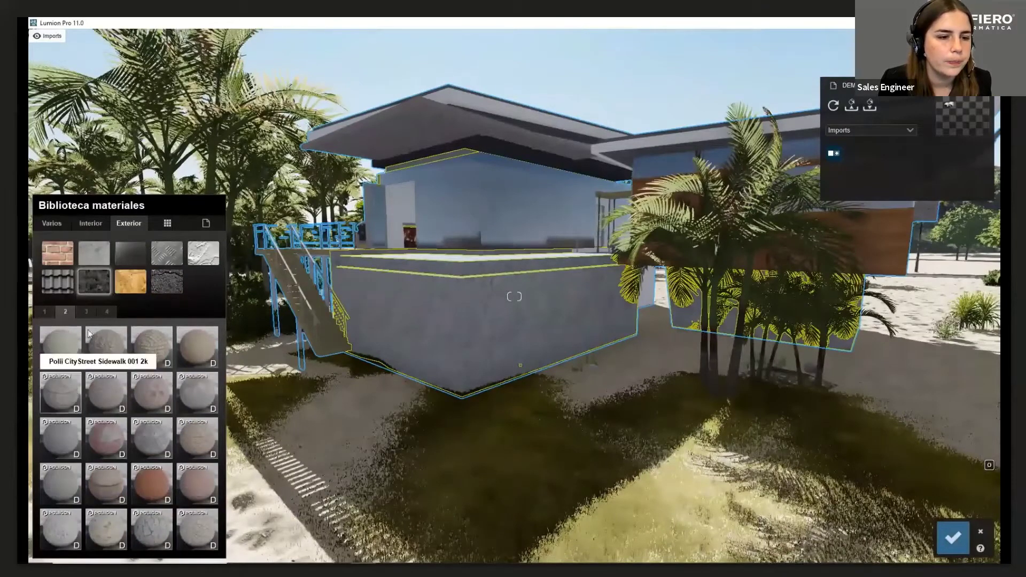
pyautogui.click(62, 255)
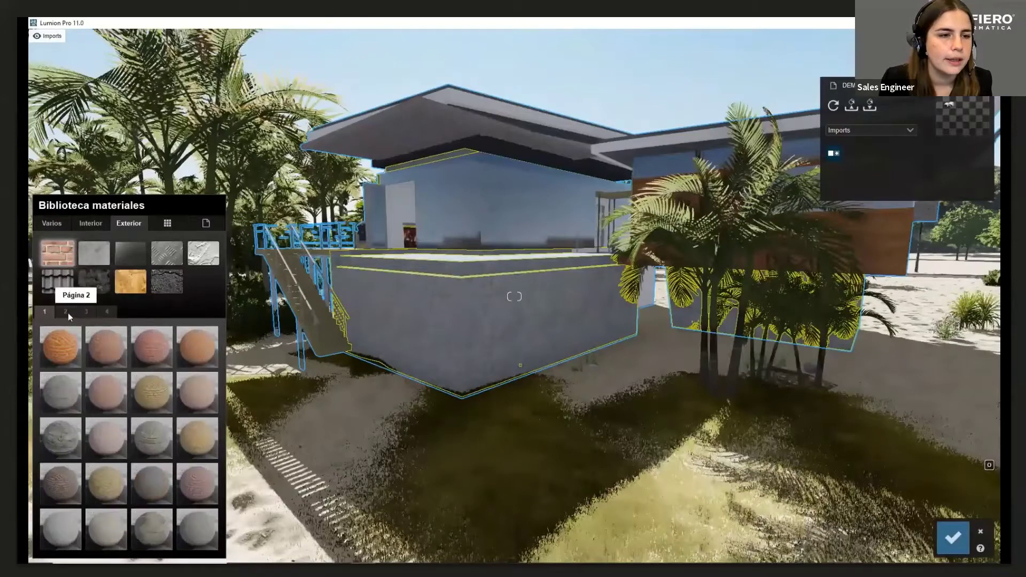
pyautogui.click(87, 312)
pyautogui.click(106, 311)
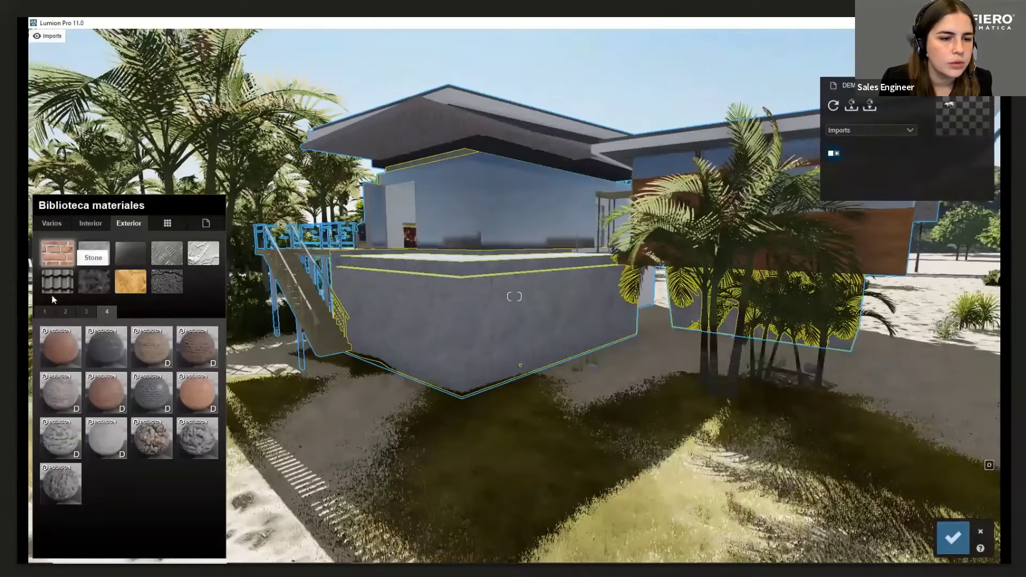
pyautogui.click(156, 444)
pyautogui.click(506, 299)
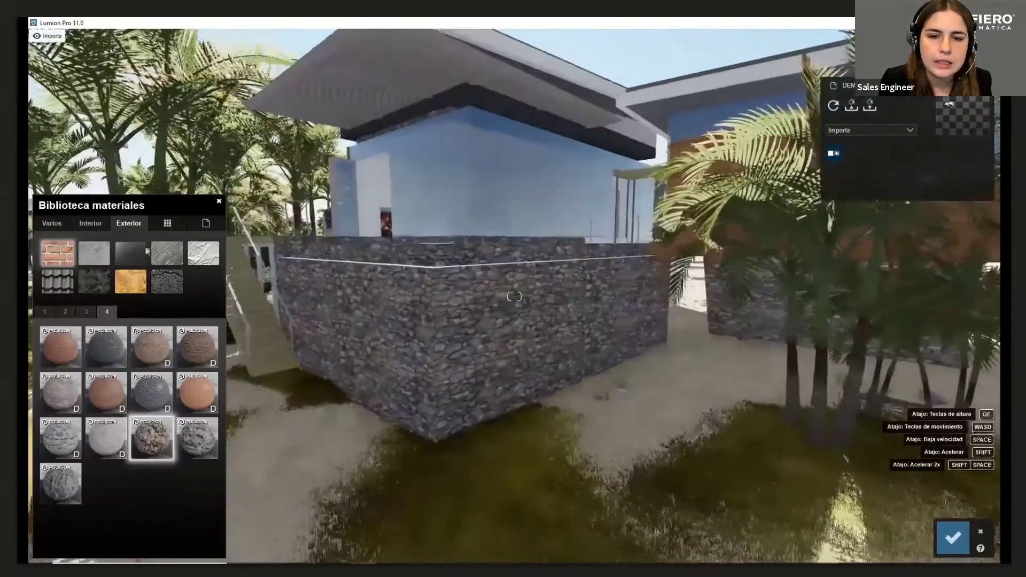
pyautogui.click(64, 491)
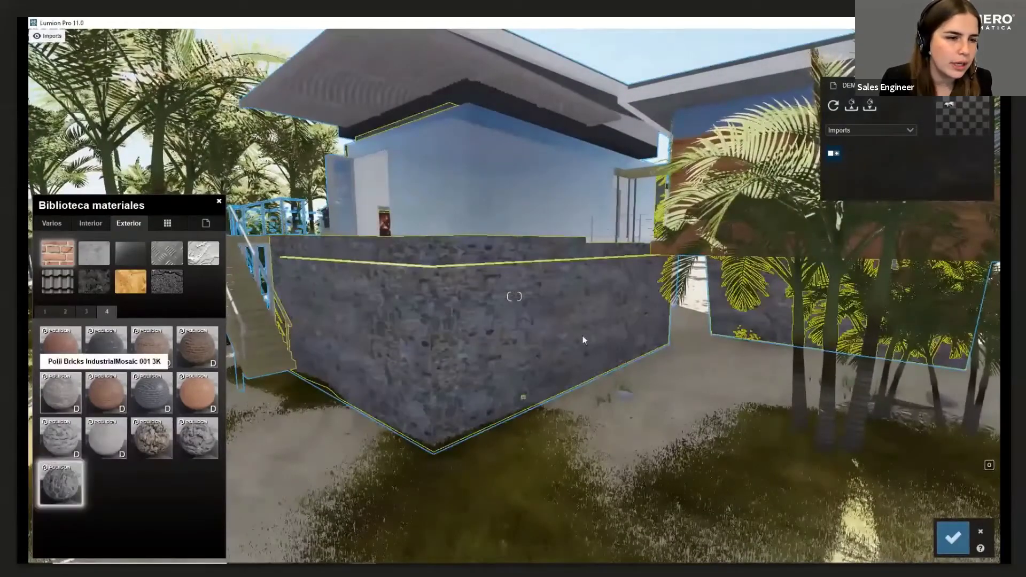
# - Apply the exterior wood material Polii Wood PlanksWorn 20 3k to the orange wood facade of the side volume
pyautogui.press('s')
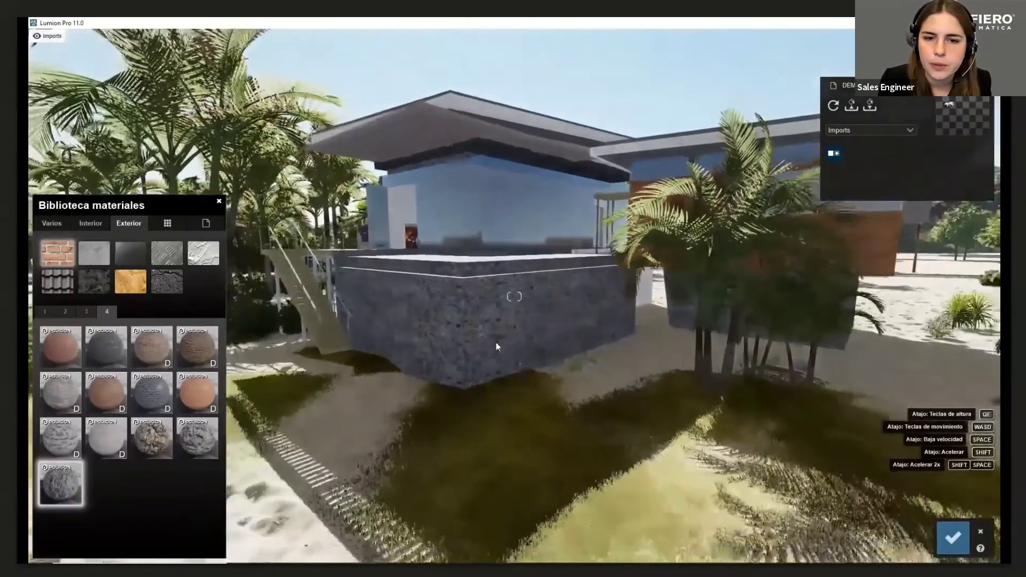
pyautogui.press('s')
pyautogui.press('q')
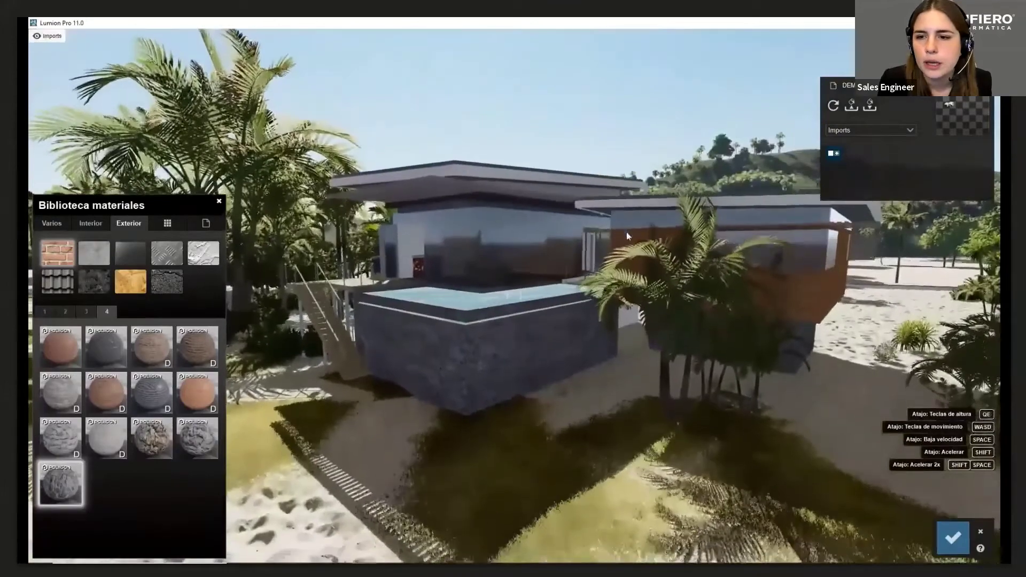
pyautogui.click(815, 289)
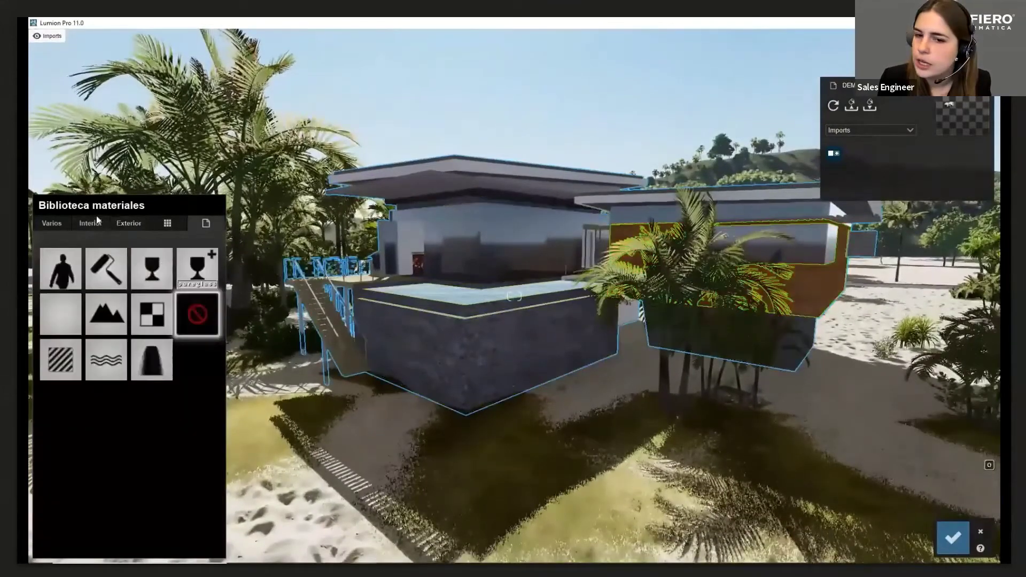
pyautogui.click(129, 223)
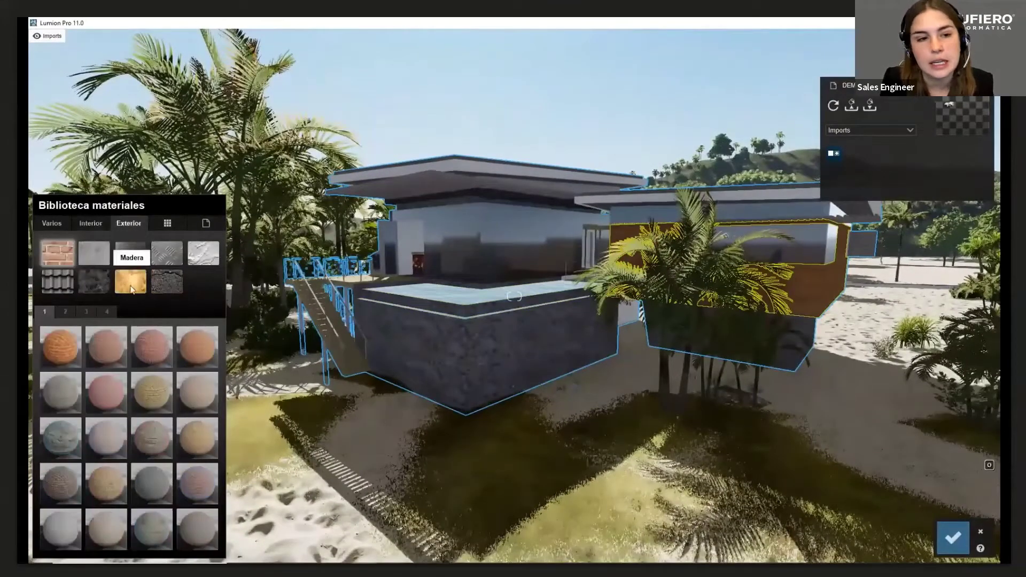
pyautogui.click(131, 289)
pyautogui.click(105, 392)
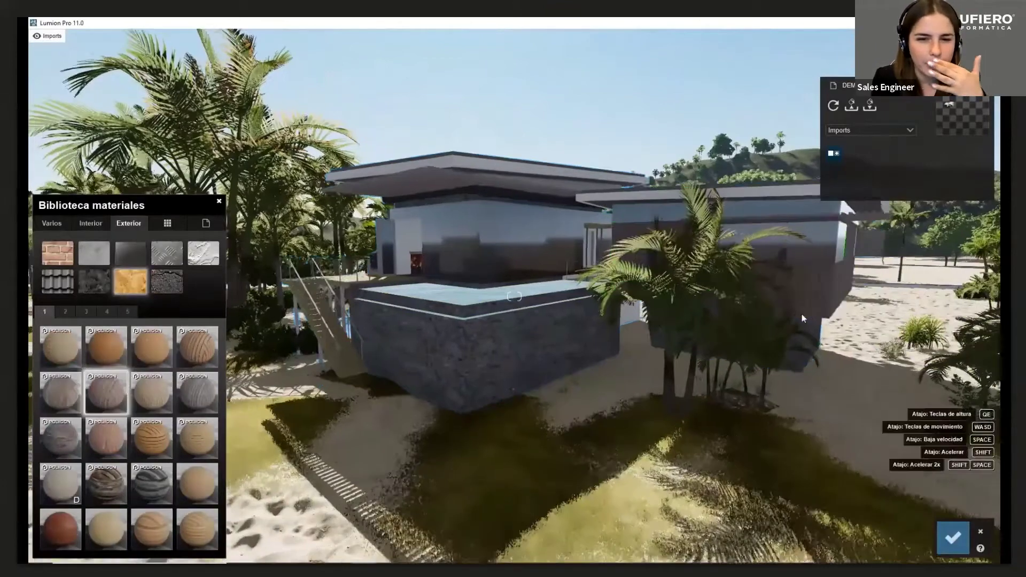
pyautogui.press('w')
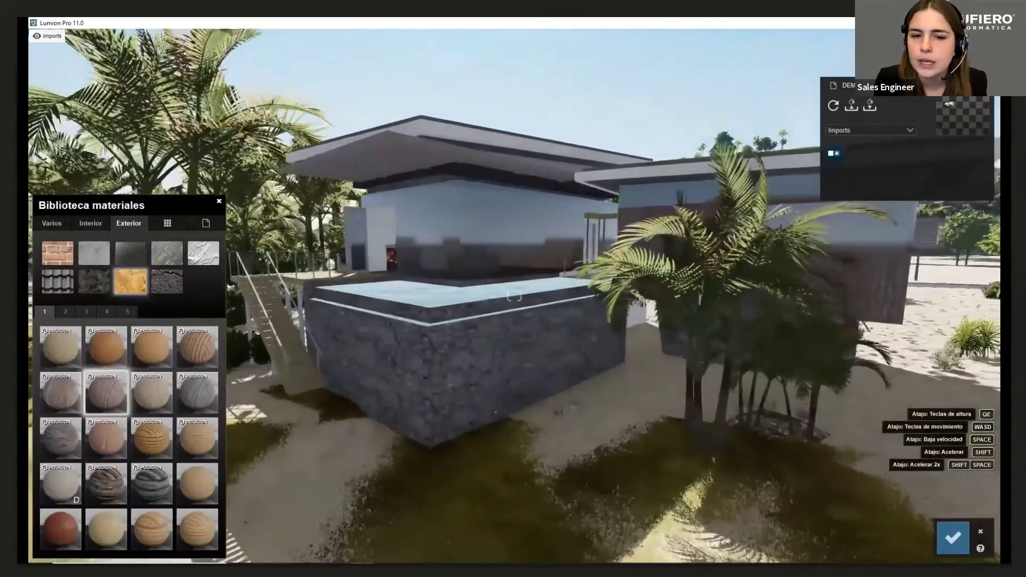
pyautogui.press('w')
pyautogui.moveTo(514, 297); pyautogui.dragTo(661, 297, button='right')
pyautogui.click(160, 396)
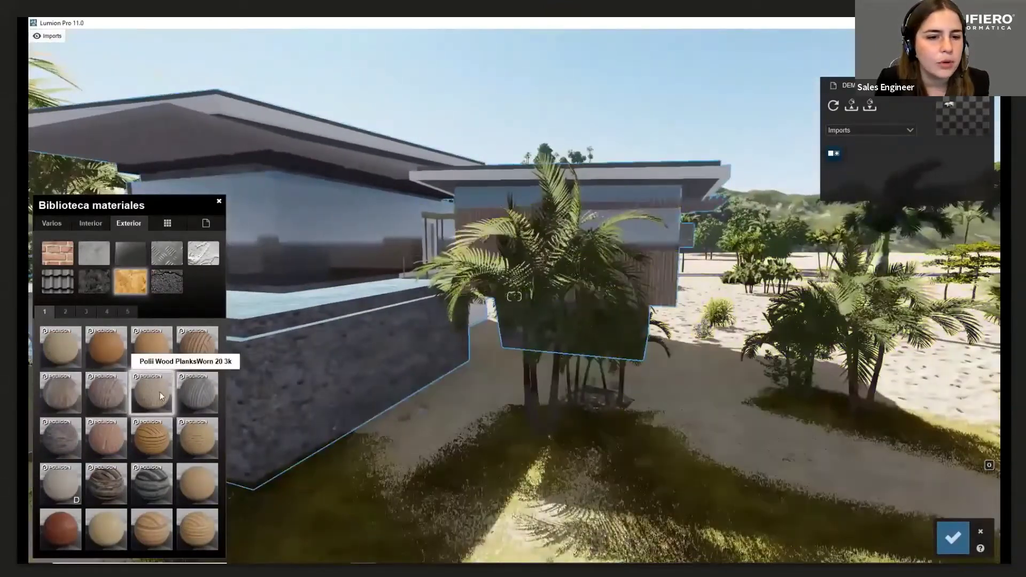
# - Set the vertical rotation of the facade's wood planks material to 90°
pyautogui.click(160, 395)
pyautogui.click(68, 466)
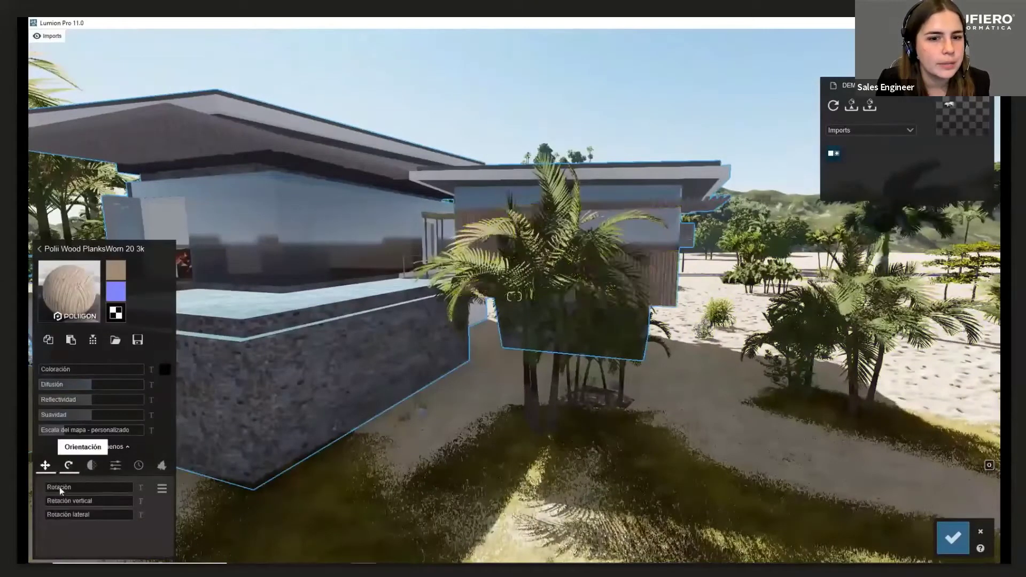
pyautogui.moveTo(47, 501); pyautogui.dragTo(66, 504)
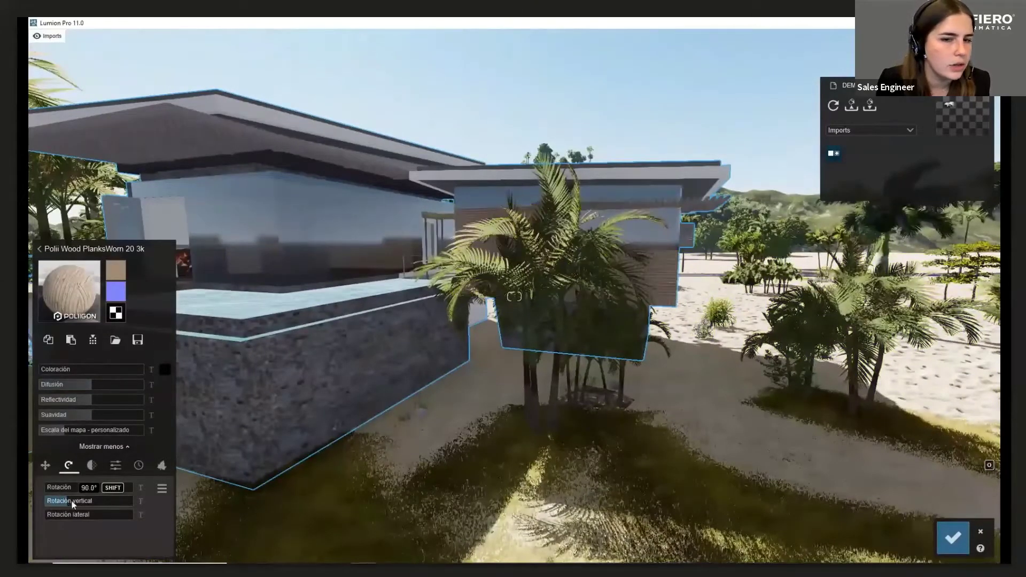
# - Replace the house pool's water material with the dark blue preset second in the Agua (water) category
pyautogui.press('s')
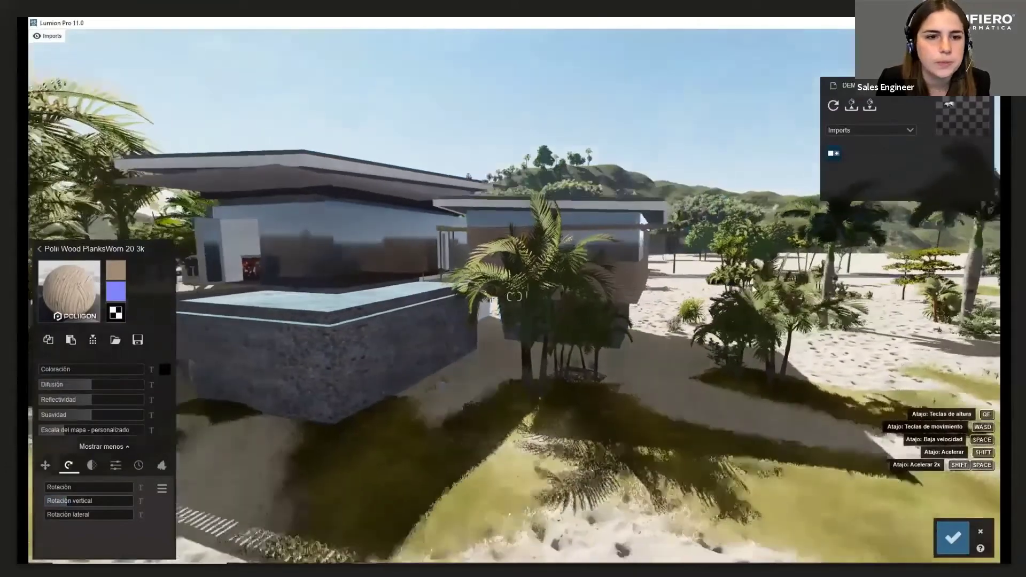
pyautogui.press('w')
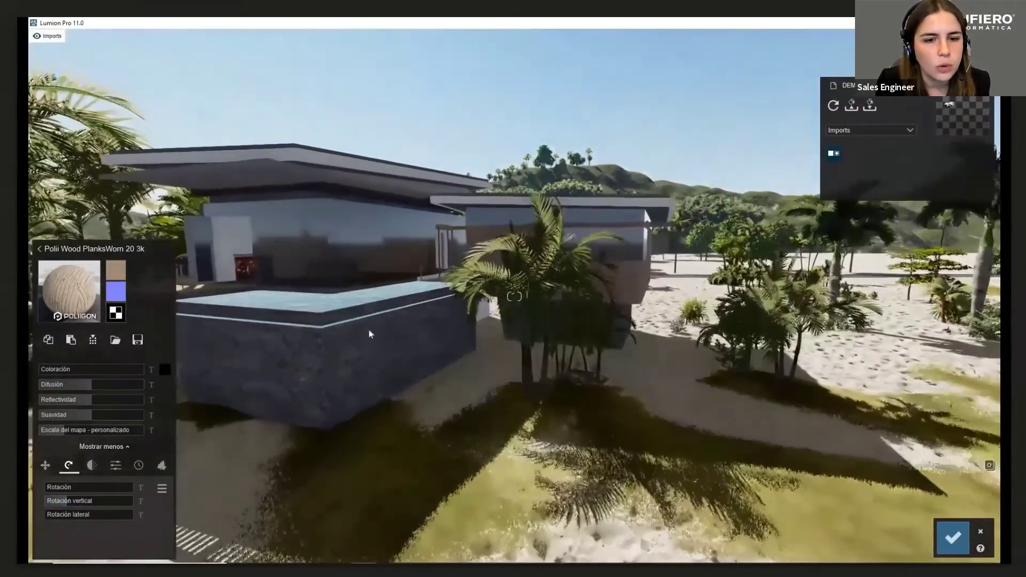
pyautogui.press('a')
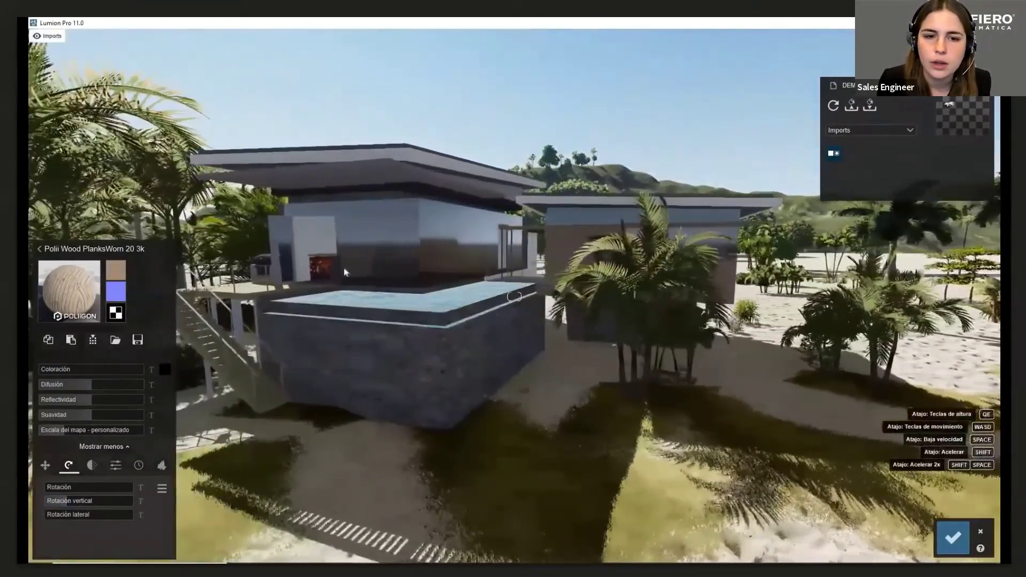
pyautogui.press('w')
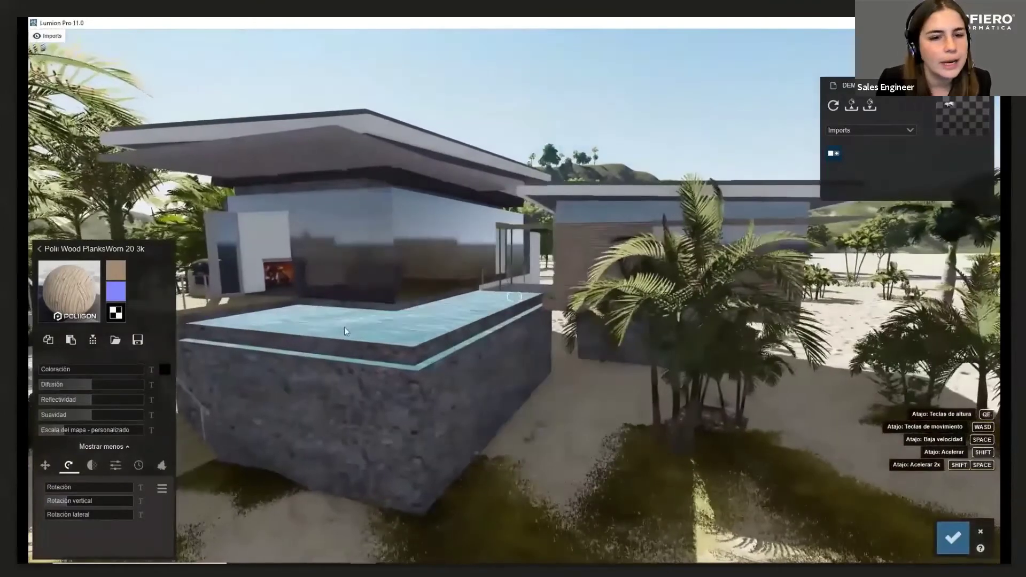
pyautogui.click(393, 338)
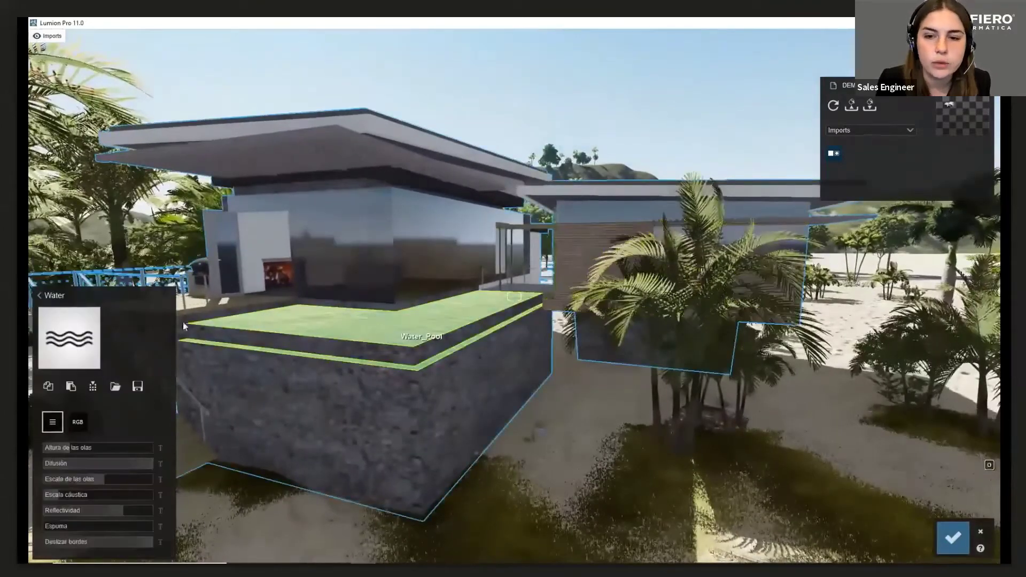
pyautogui.click(36, 302)
pyautogui.click(50, 227)
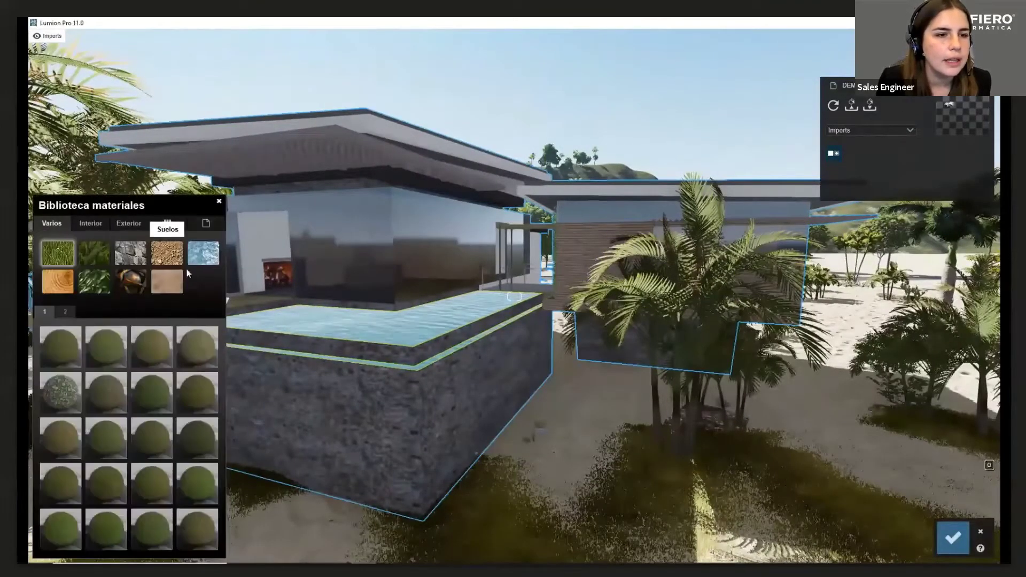
pyautogui.click(207, 259)
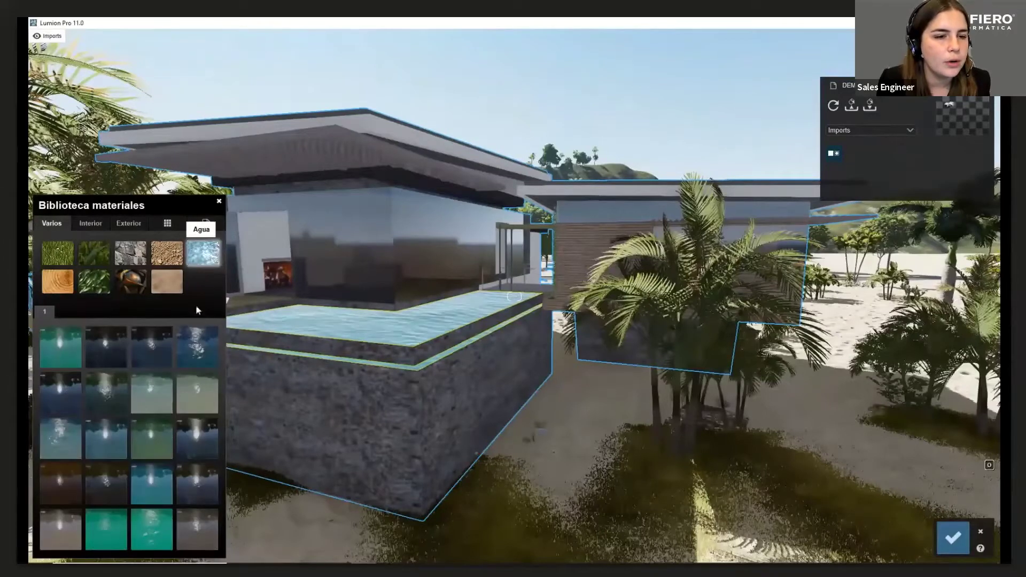
pyautogui.click(191, 438)
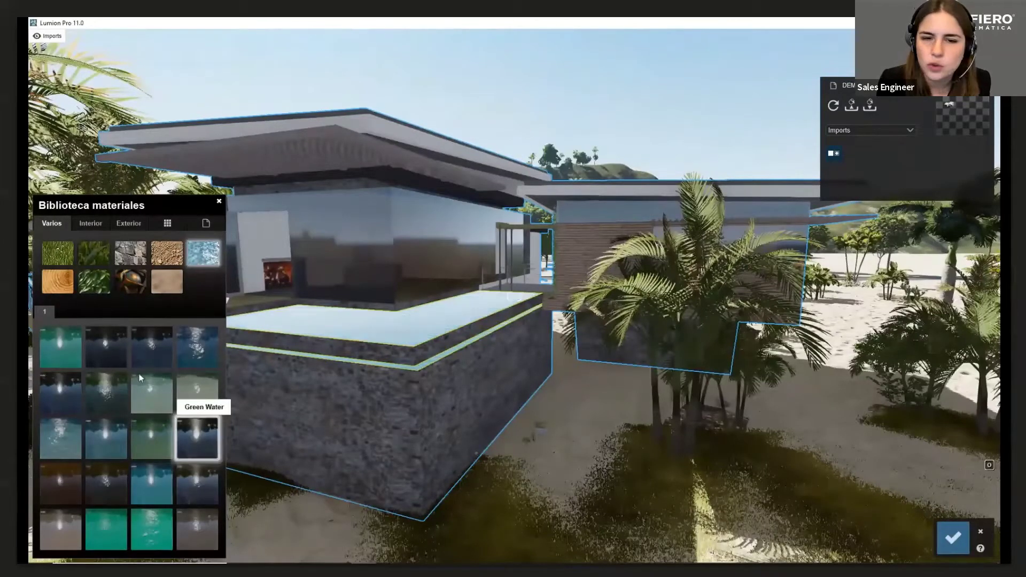
pyautogui.click(106, 347)
# - Apply a light grey Poliigon concrete from the third page of the exterior Hormigón materials to the deck and staircase
pyautogui.press('s')
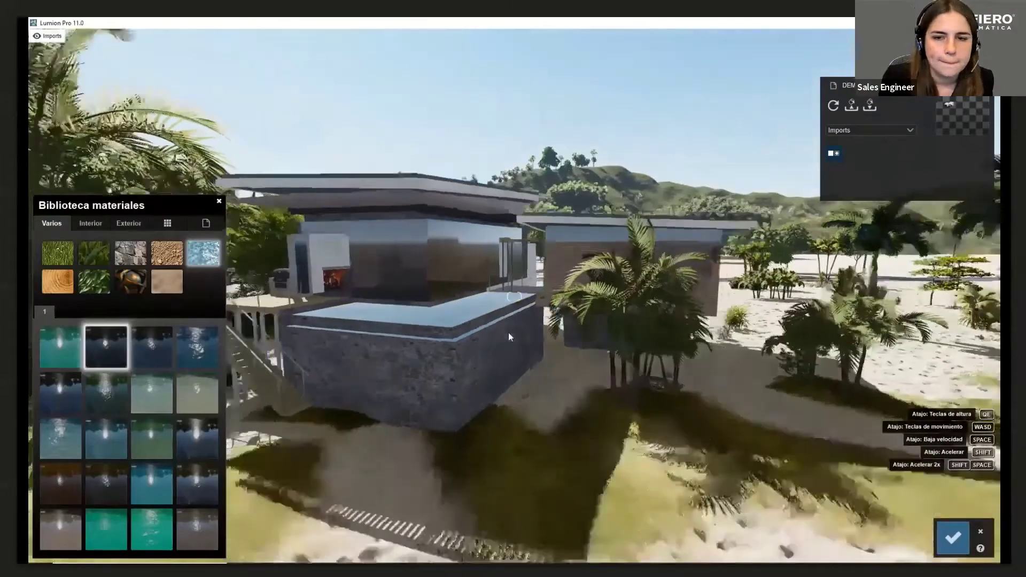
pyautogui.press('a')
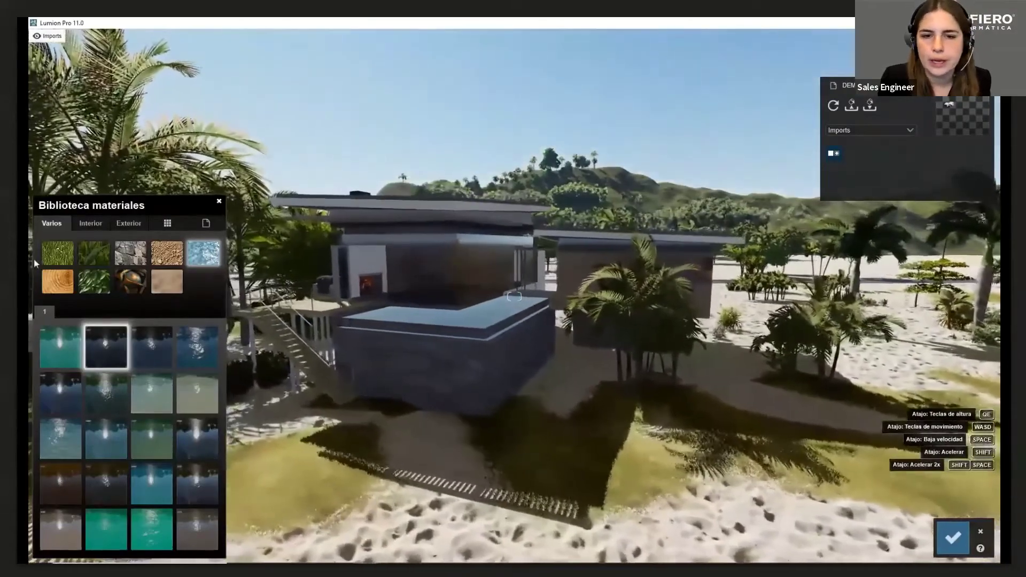
pyautogui.press('w')
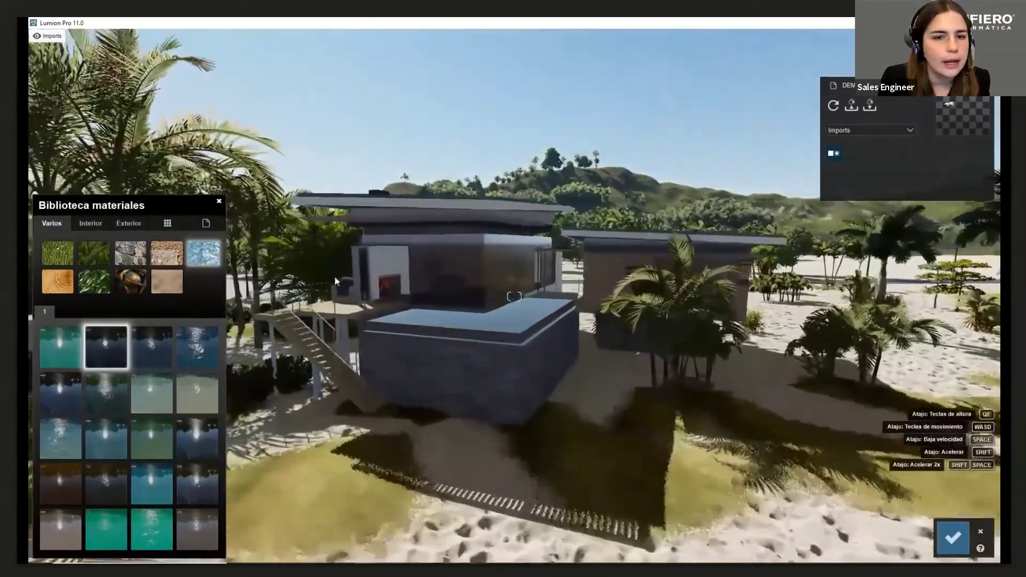
pyautogui.press('a')
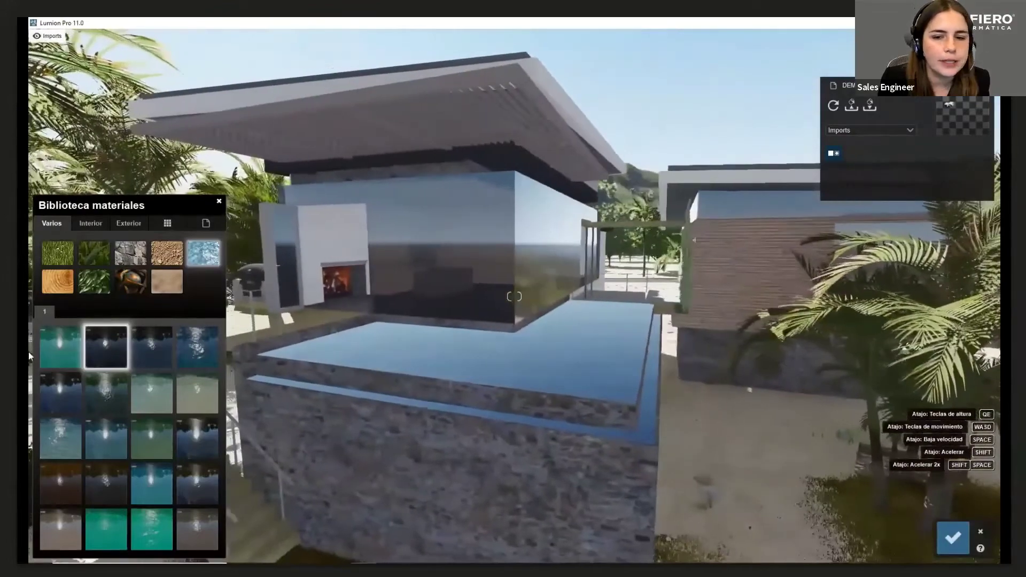
pyautogui.press('s')
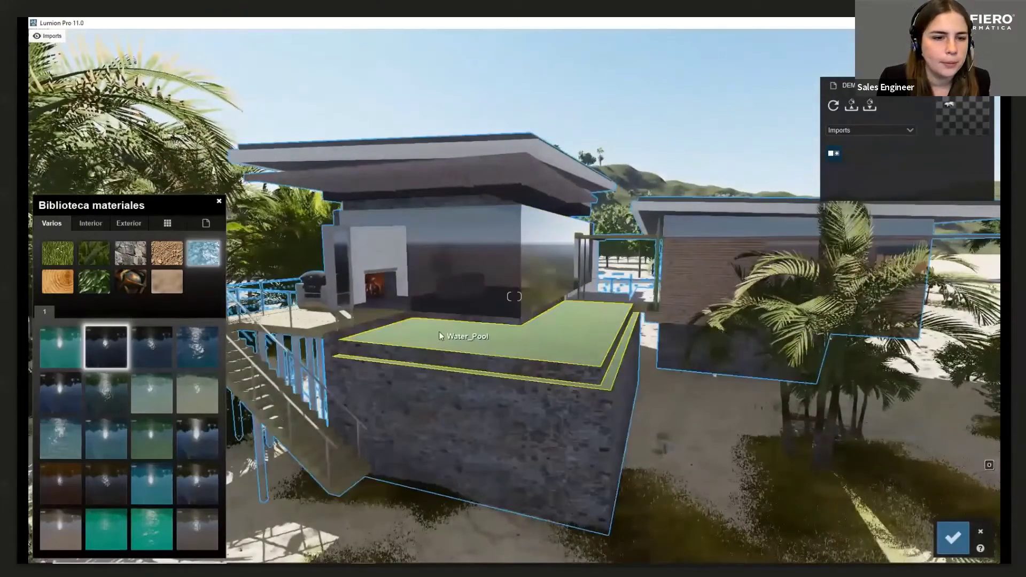
pyautogui.click(435, 335)
pyautogui.click(303, 332)
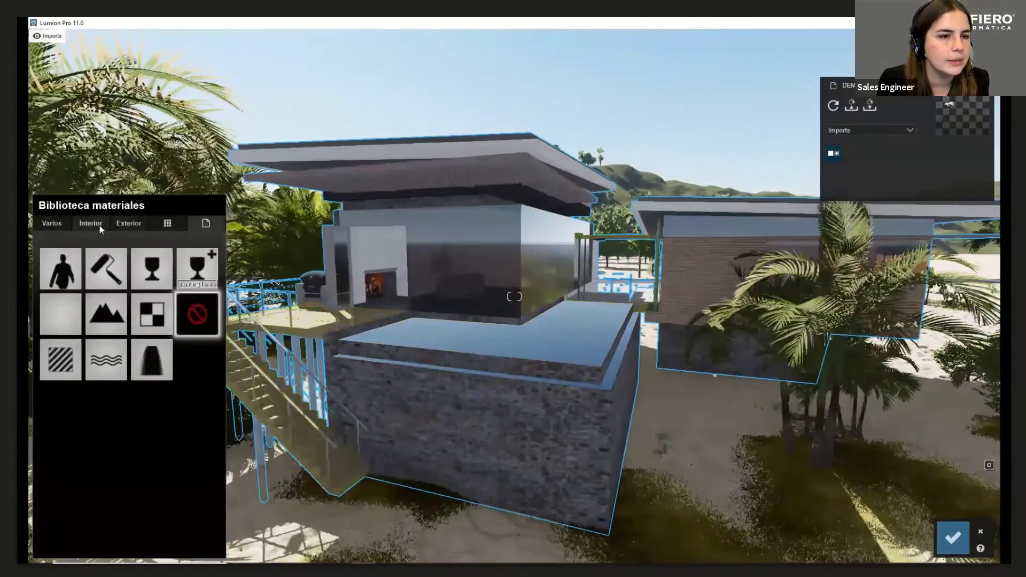
pyautogui.click(114, 224)
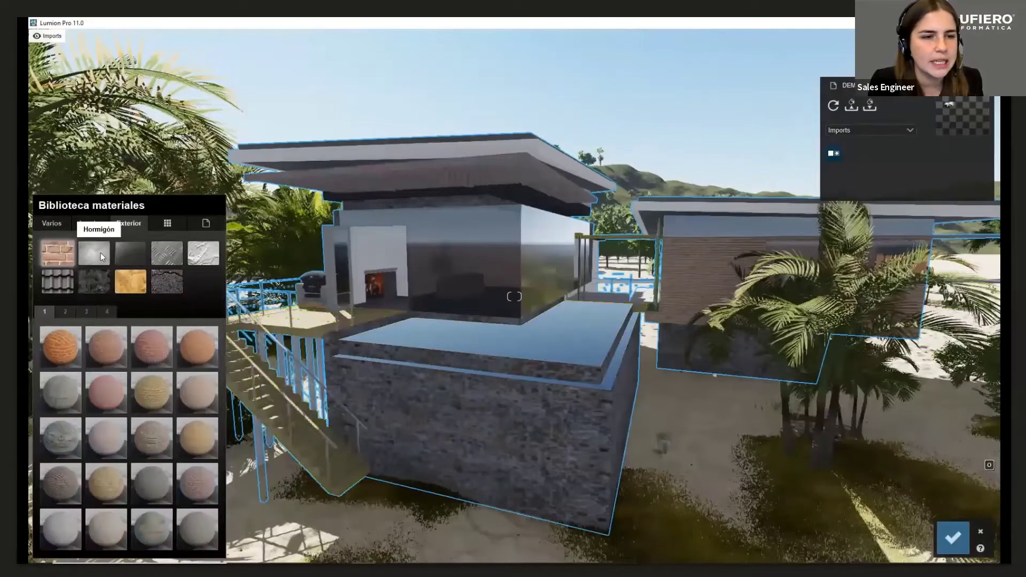
pyautogui.click(101, 253)
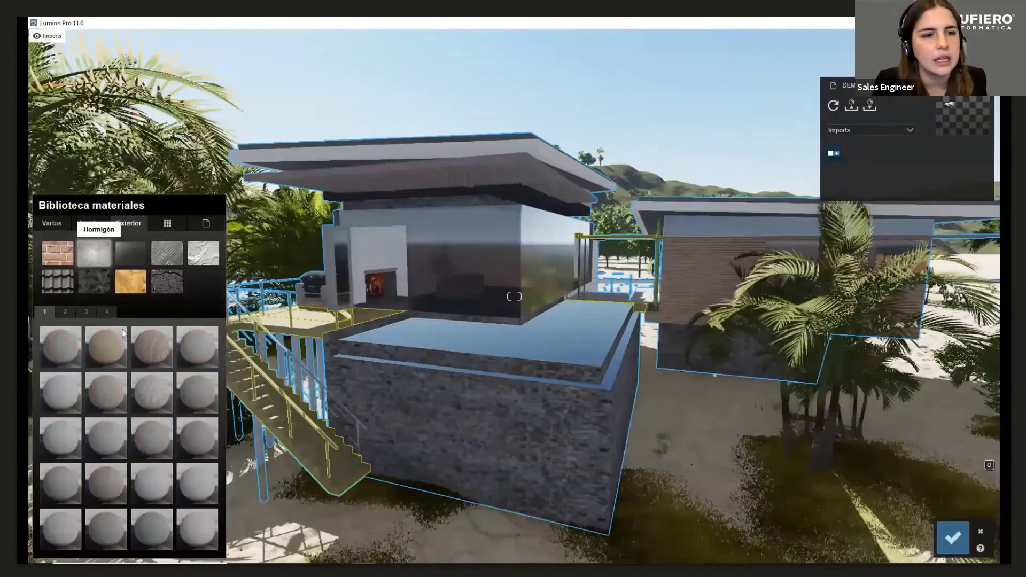
pyautogui.click(66, 311)
pyautogui.click(84, 313)
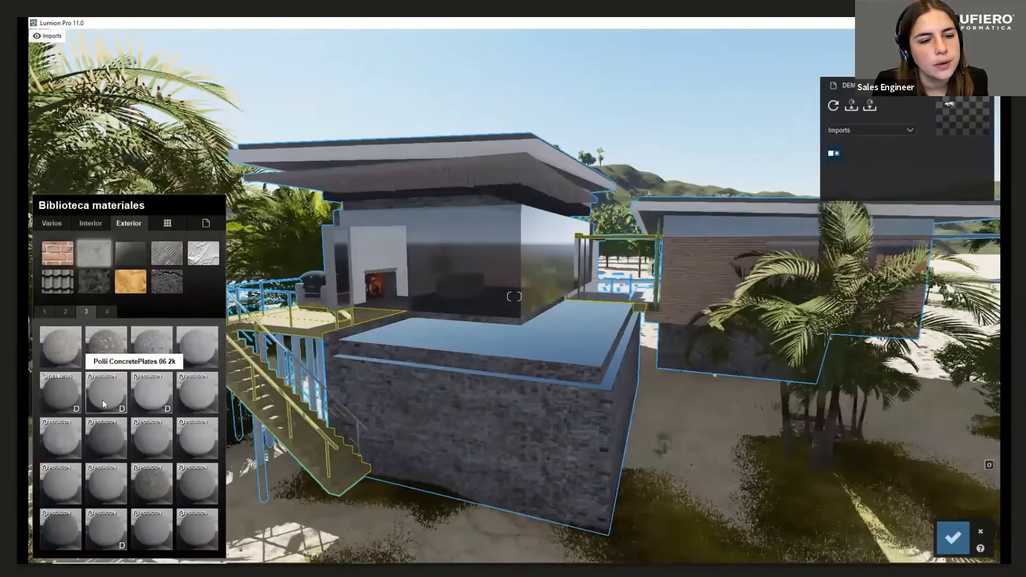
pyautogui.click(62, 444)
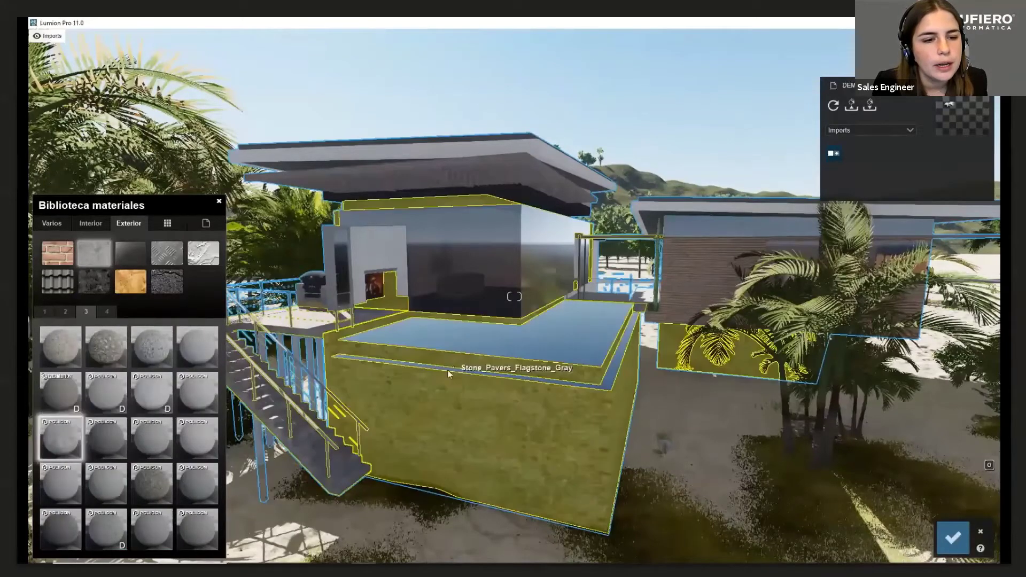
# - Apply the interior metal material Polii Metal Teflon 001 2K to the support posts under the deck
pyautogui.press('a')
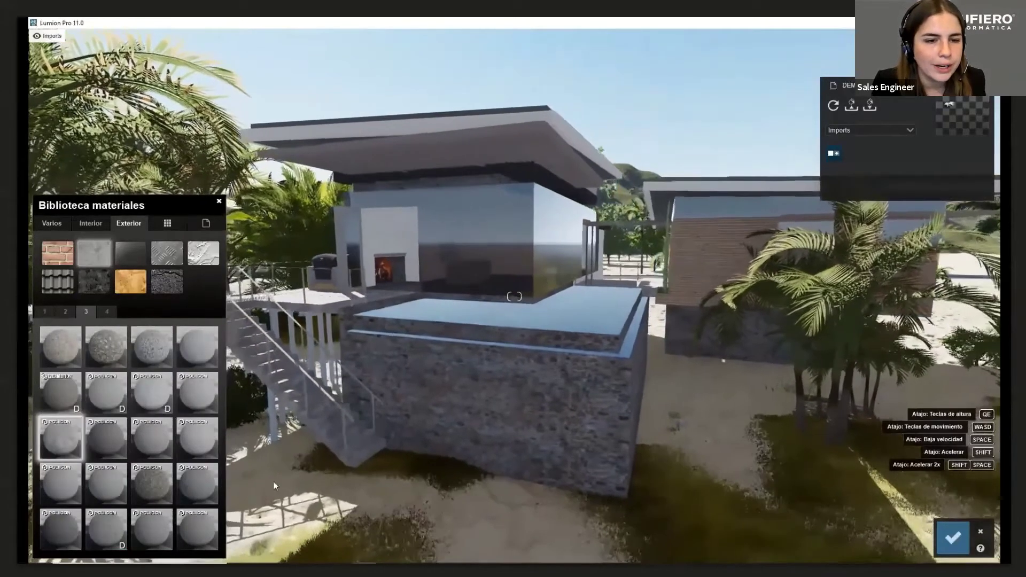
pyautogui.press('a')
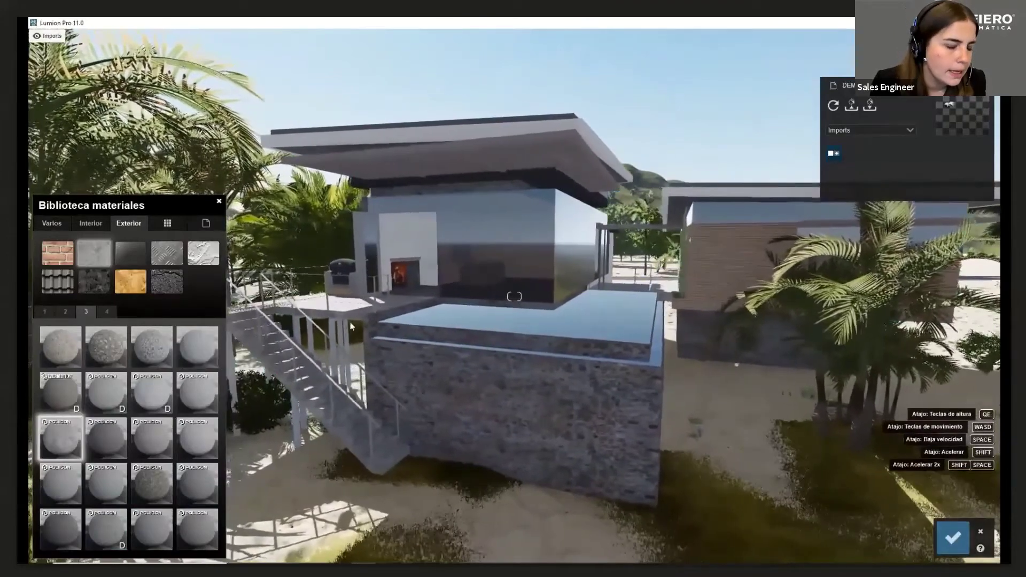
pyautogui.click(333, 325)
pyautogui.click(332, 324)
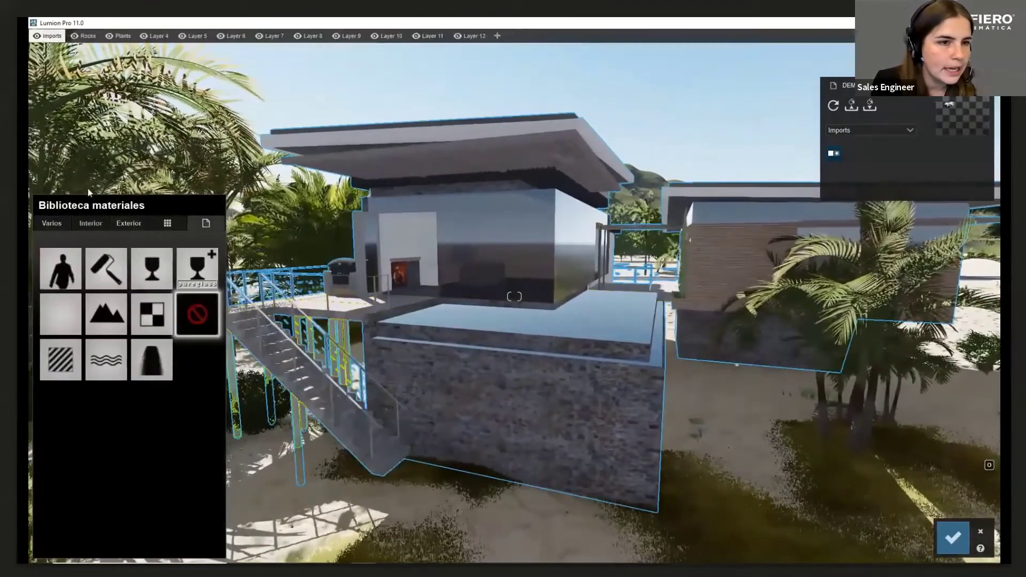
pyautogui.click(97, 222)
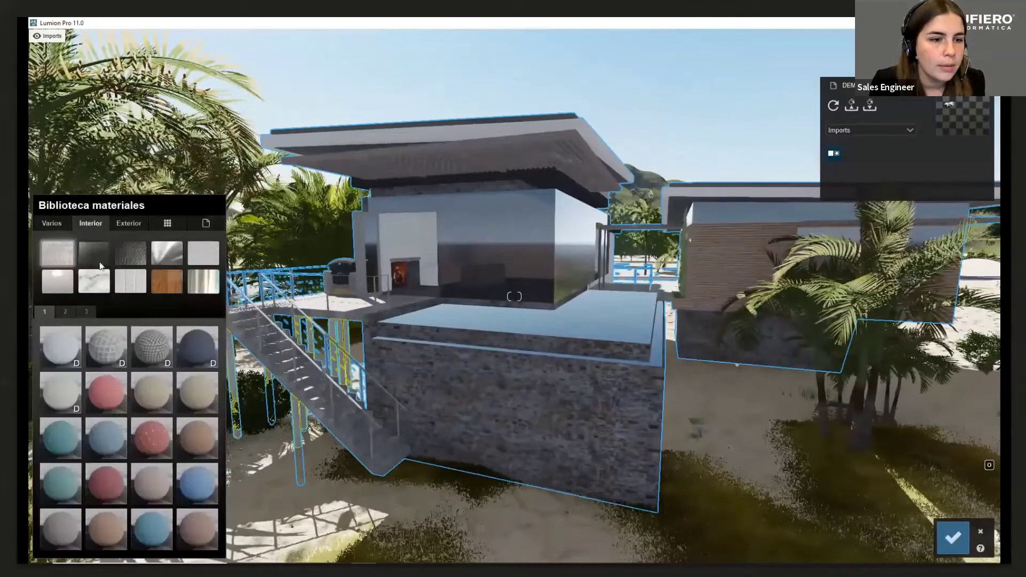
pyautogui.click(65, 314)
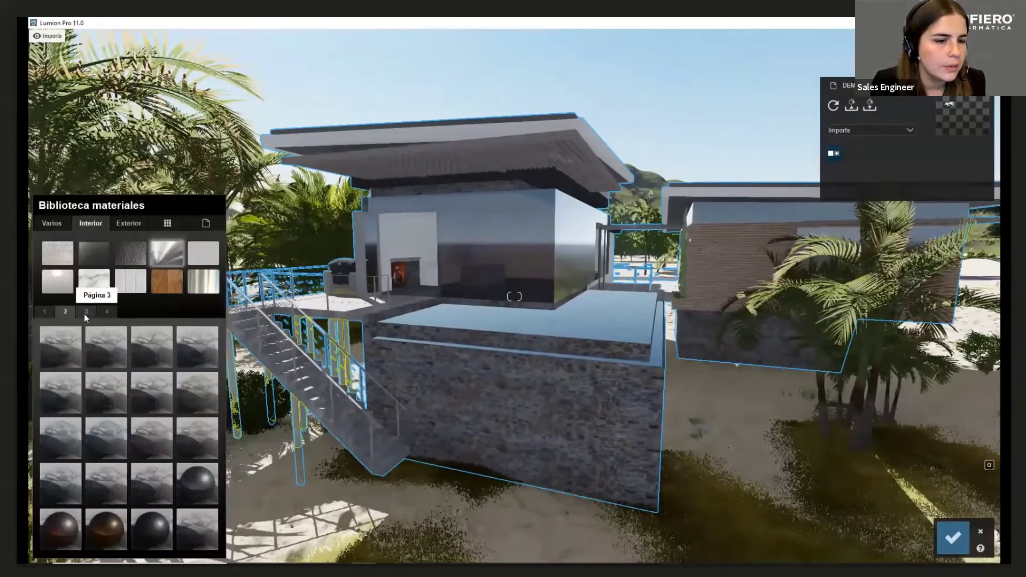
pyautogui.click(85, 312)
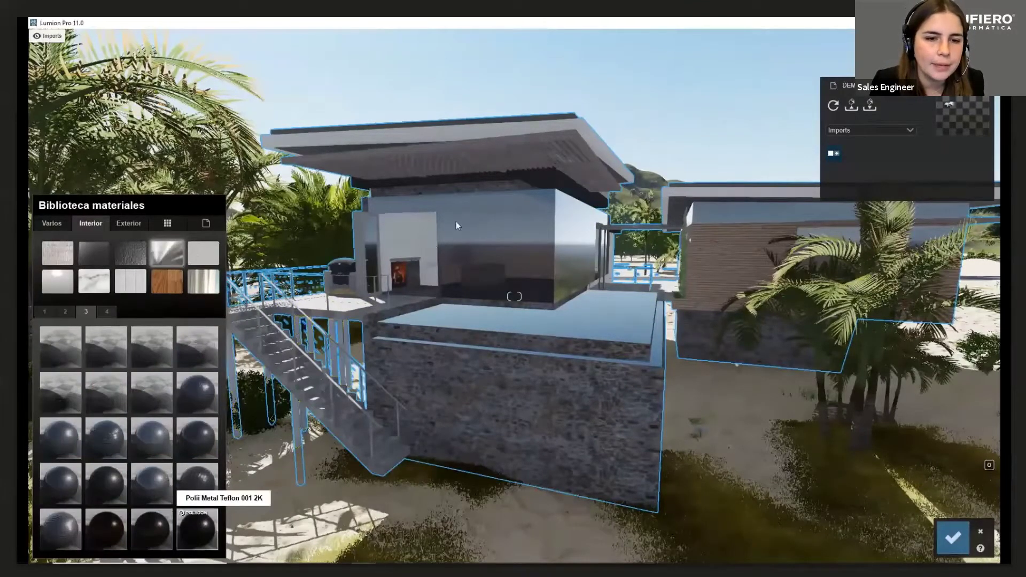
# - Apply the interior metal material Polii Metal Teflon 001 2K to the railings of the staircase and terrace
pyautogui.press('w')
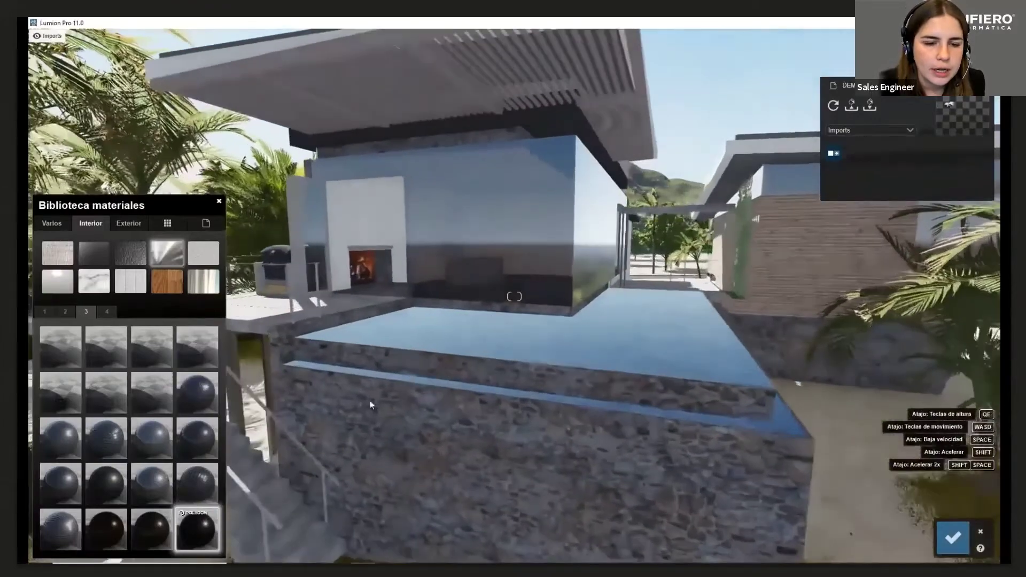
pyautogui.click(317, 461)
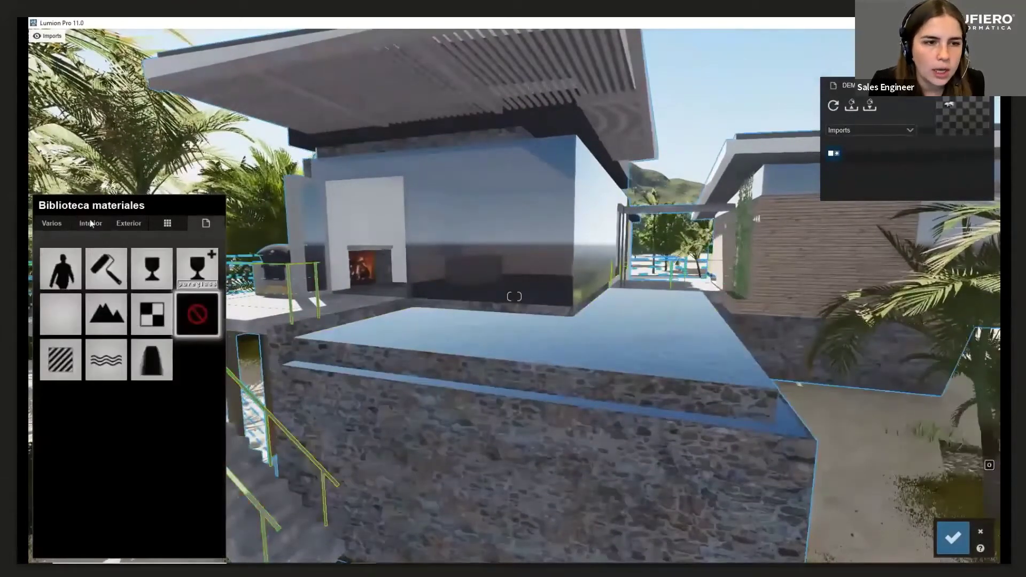
pyautogui.click(91, 223)
pyautogui.click(158, 259)
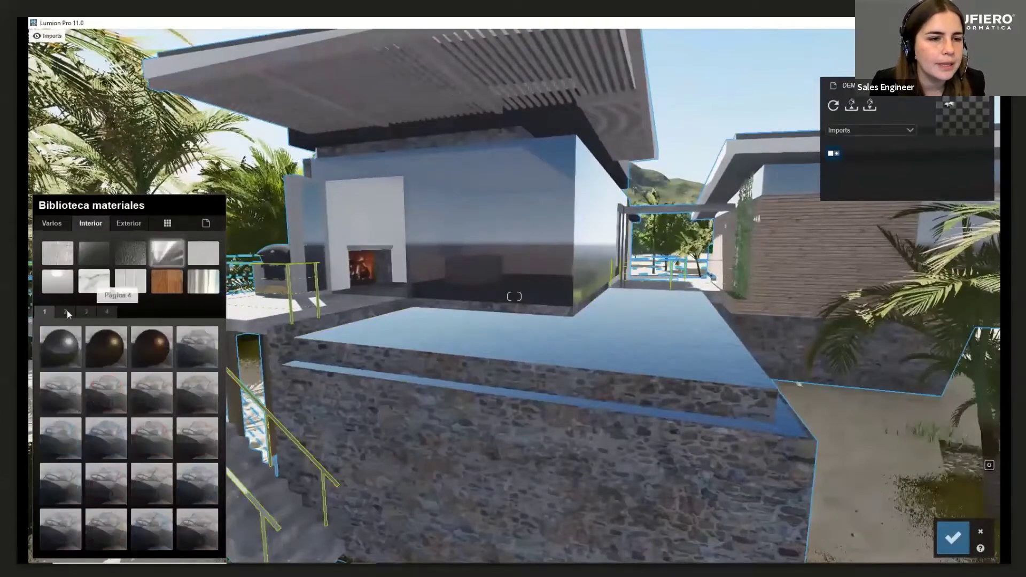
pyautogui.click(67, 310)
pyautogui.click(100, 312)
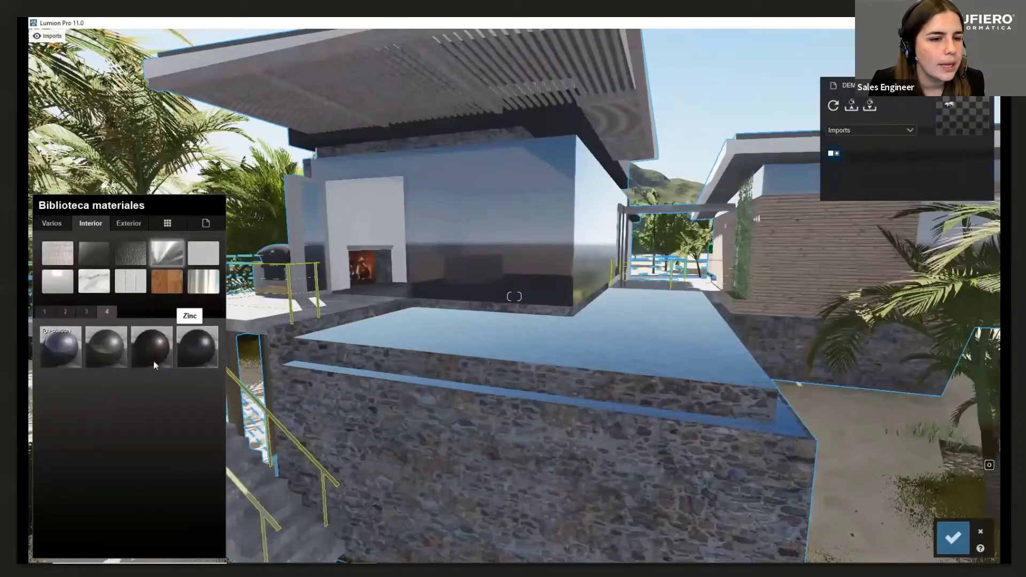
pyautogui.click(86, 312)
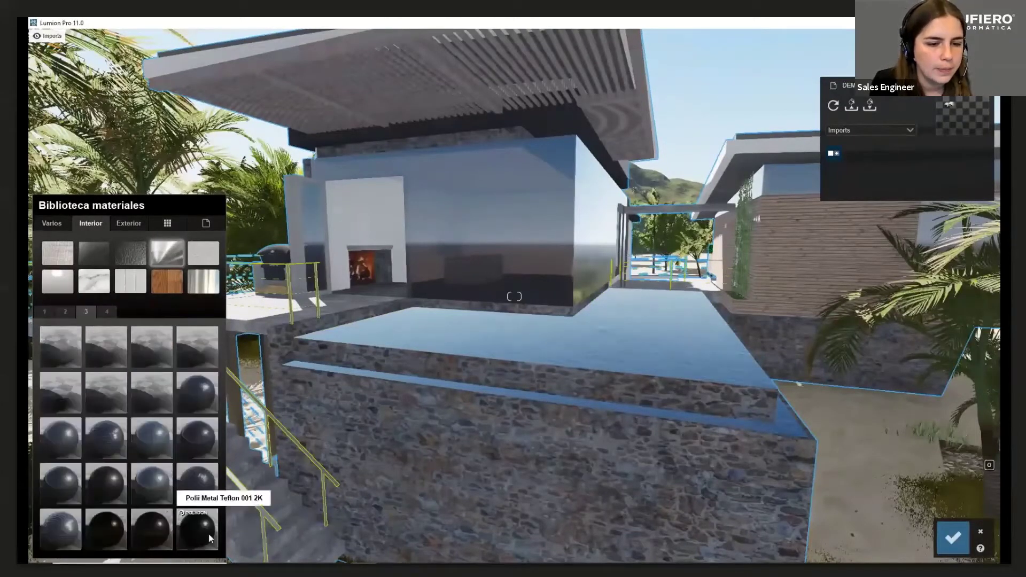
# - Assign the Invisible material to the flame picture in the fireplace and save the material changes
pyautogui.press('s')
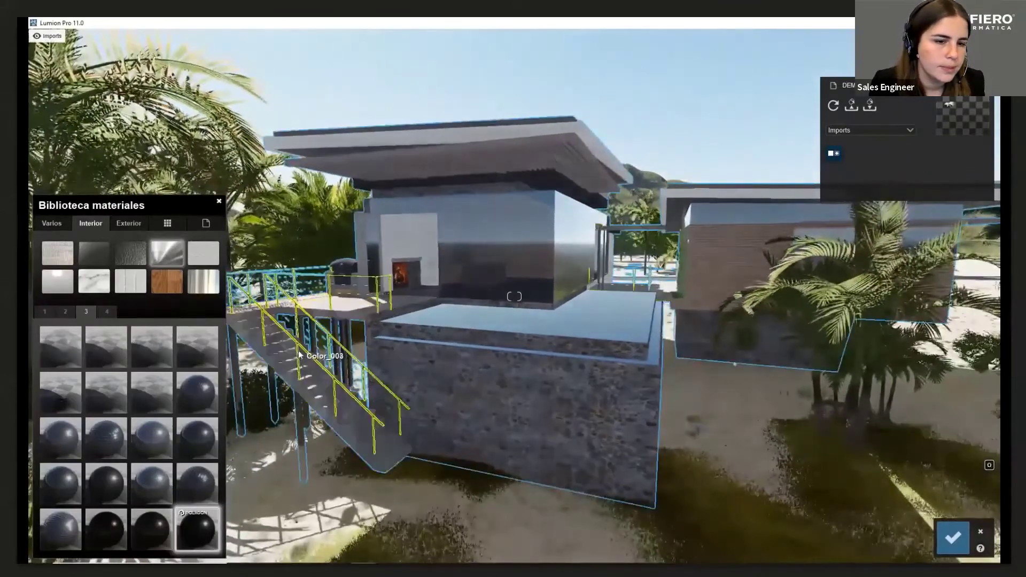
pyautogui.press('s')
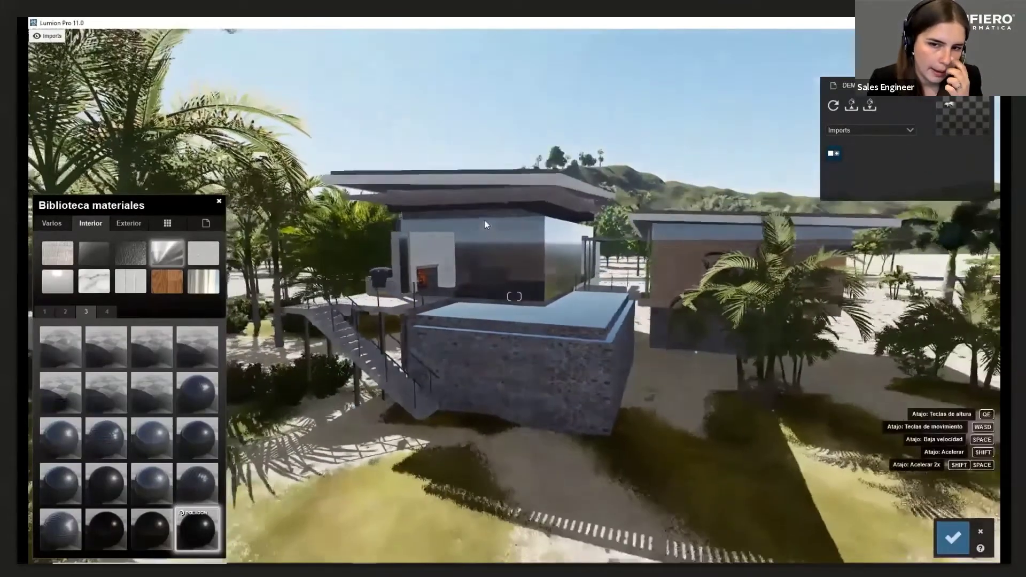
pyautogui.press('w')
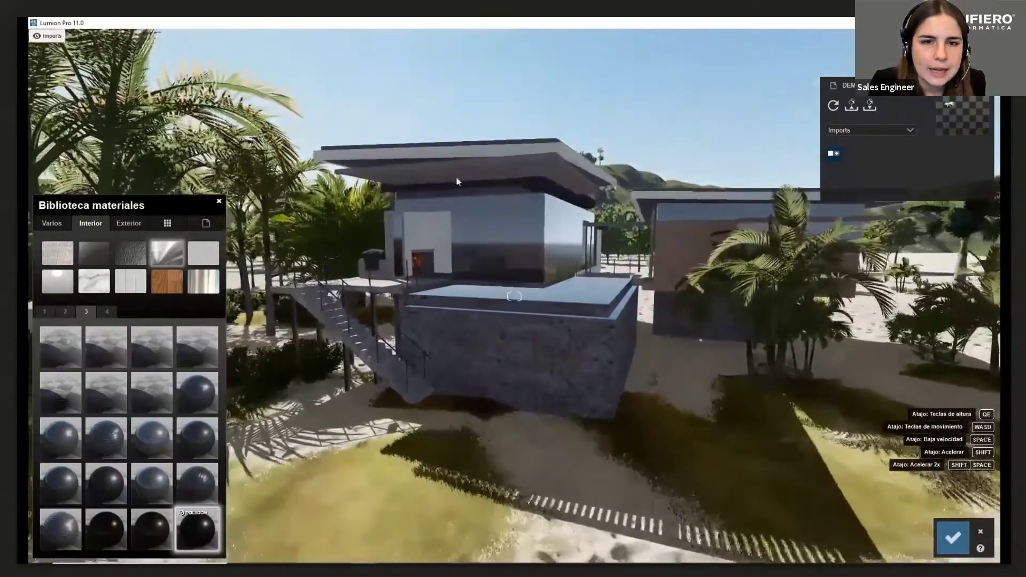
pyautogui.press('w')
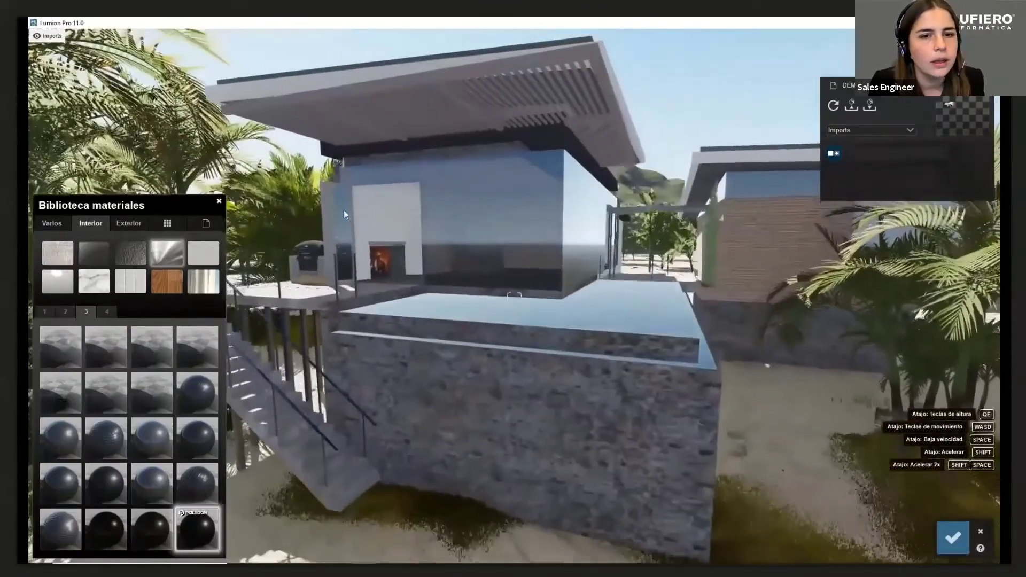
pyautogui.press('w')
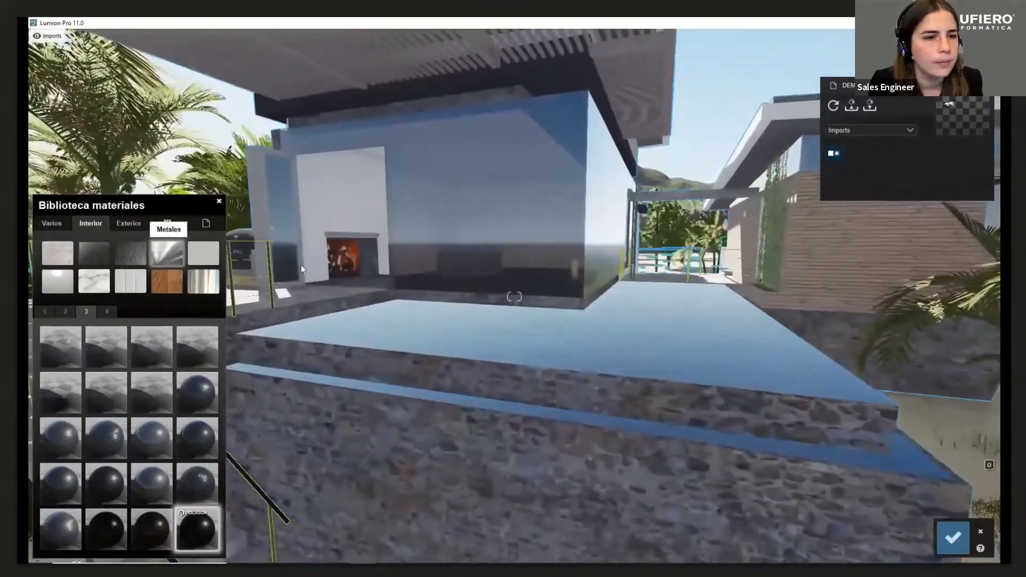
pyautogui.click(346, 261)
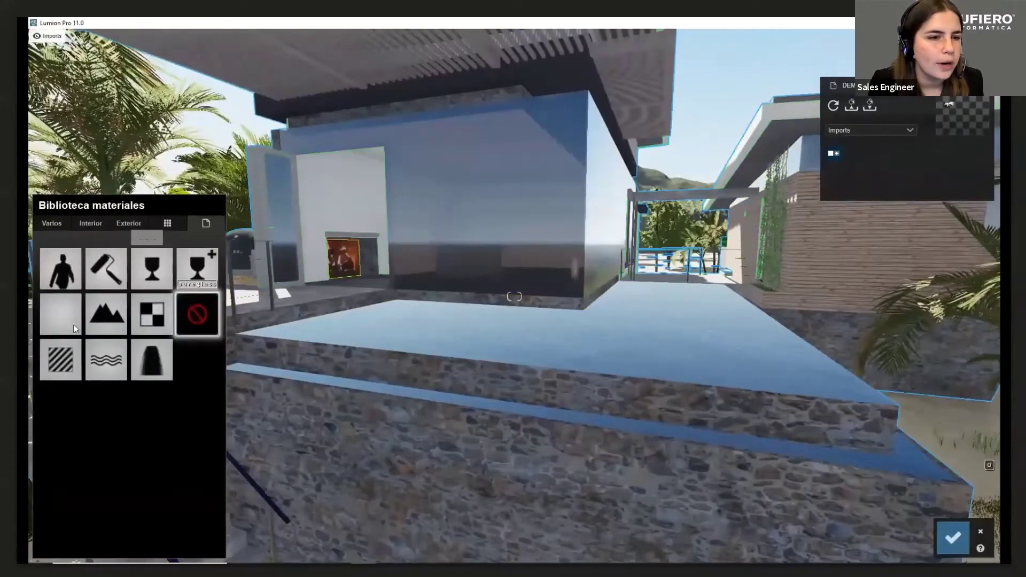
pyautogui.press('w')
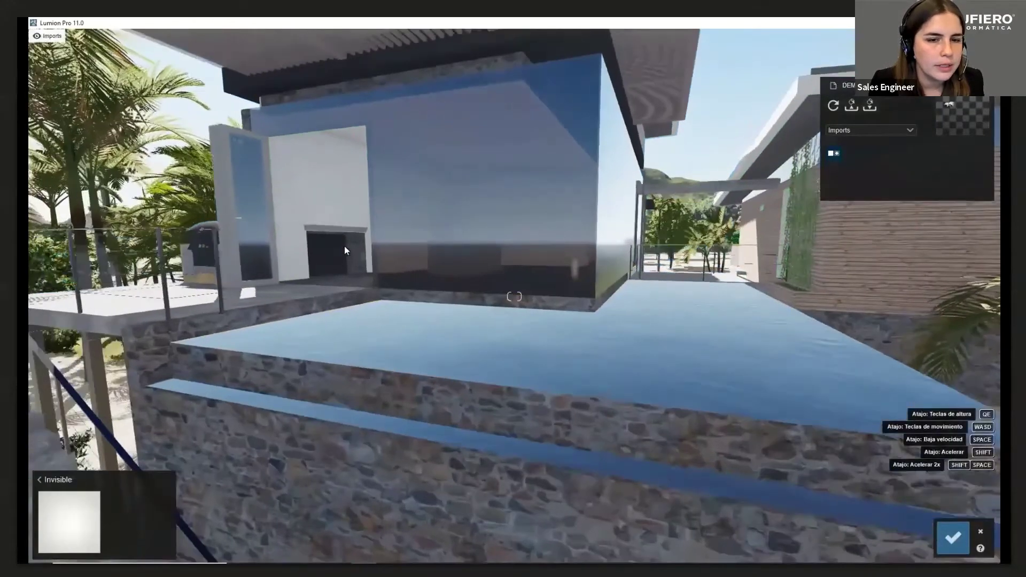
pyautogui.press('q')
pyautogui.press('a')
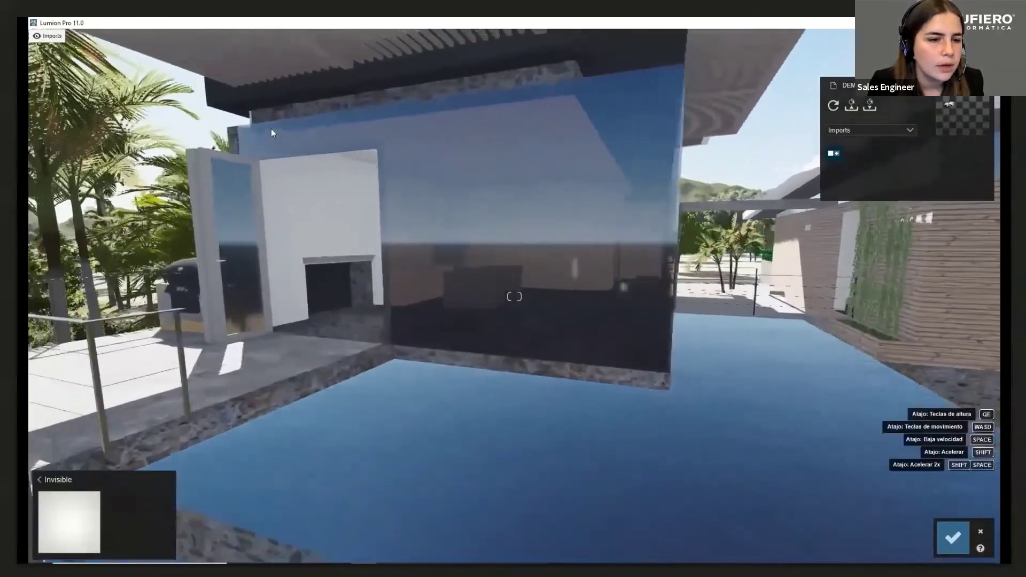
pyautogui.press('w')
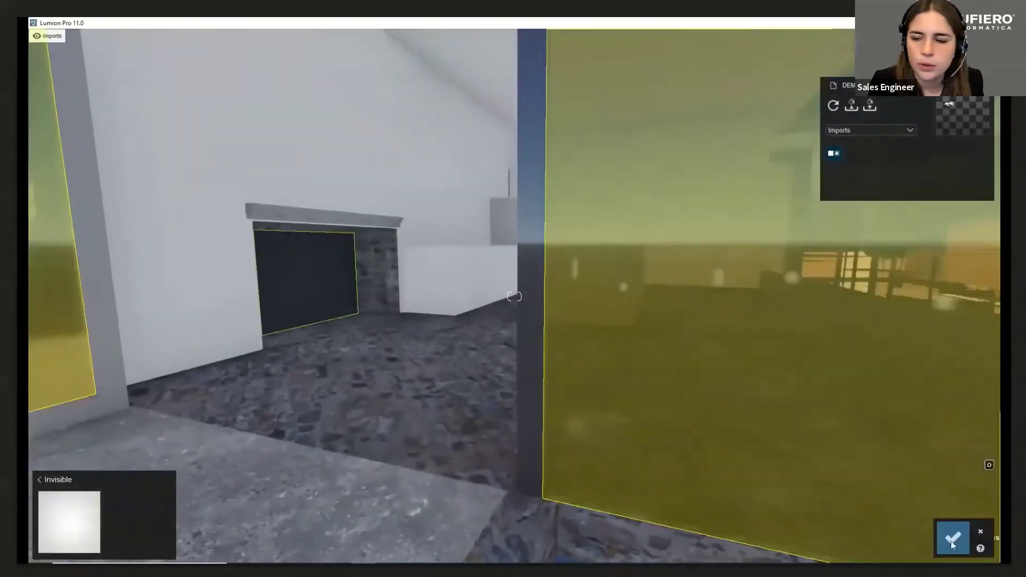
pyautogui.click(951, 541)
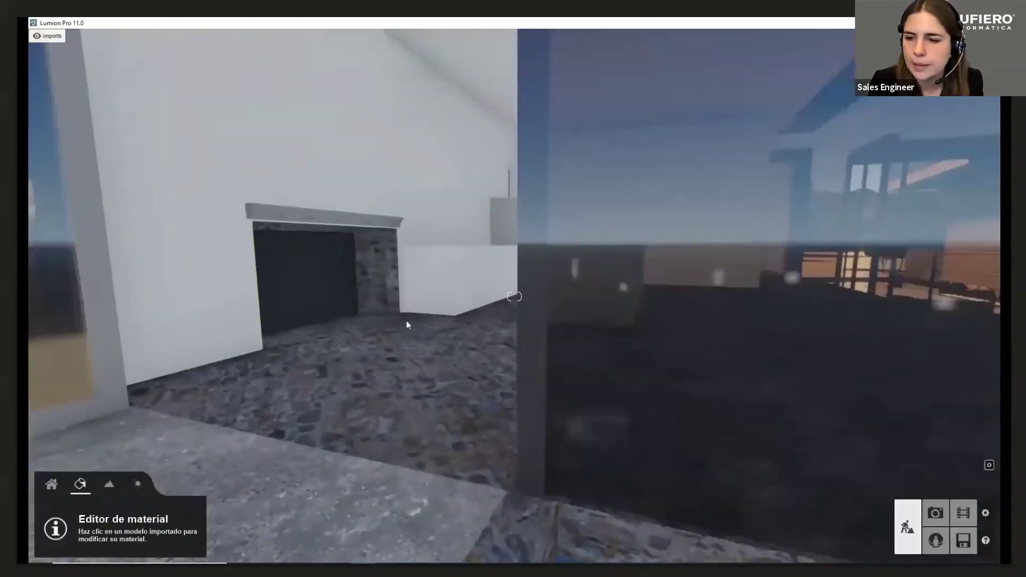
# - Place a wide orange flame effect from the fire effects library on the floor of the fireplace opening
pyautogui.press('s')
pyautogui.press('s')
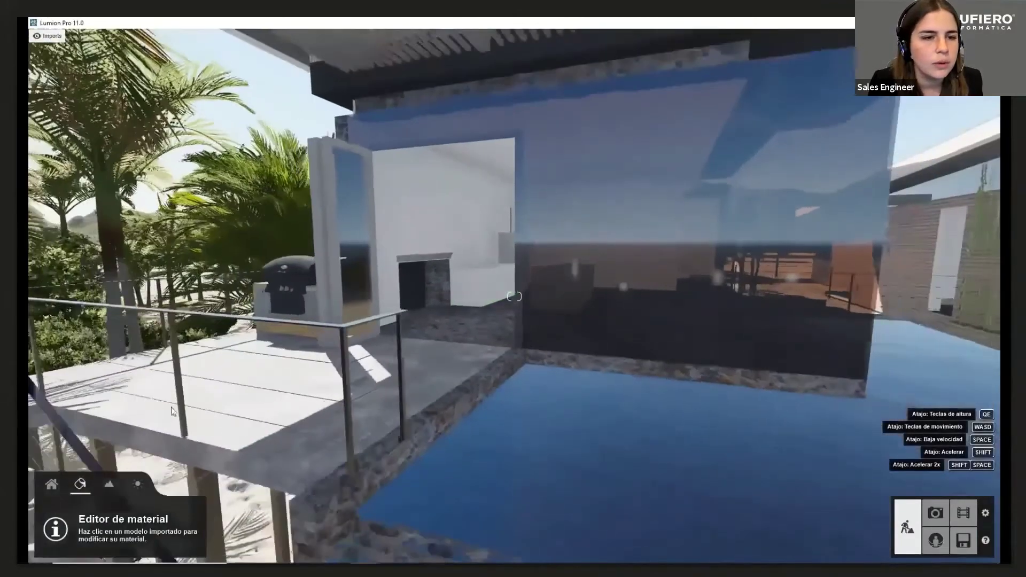
pyautogui.click(57, 487)
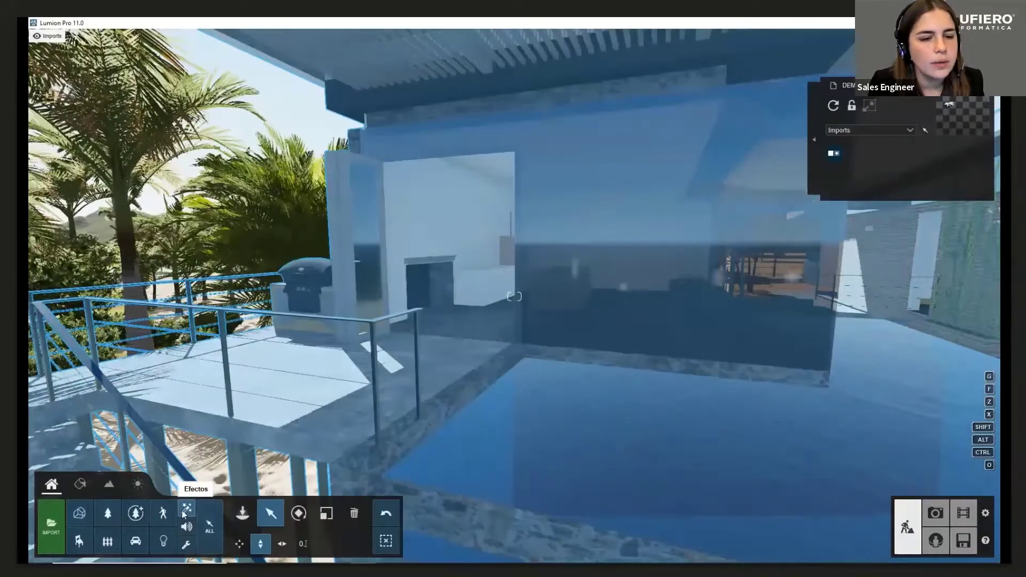
pyautogui.click(184, 513)
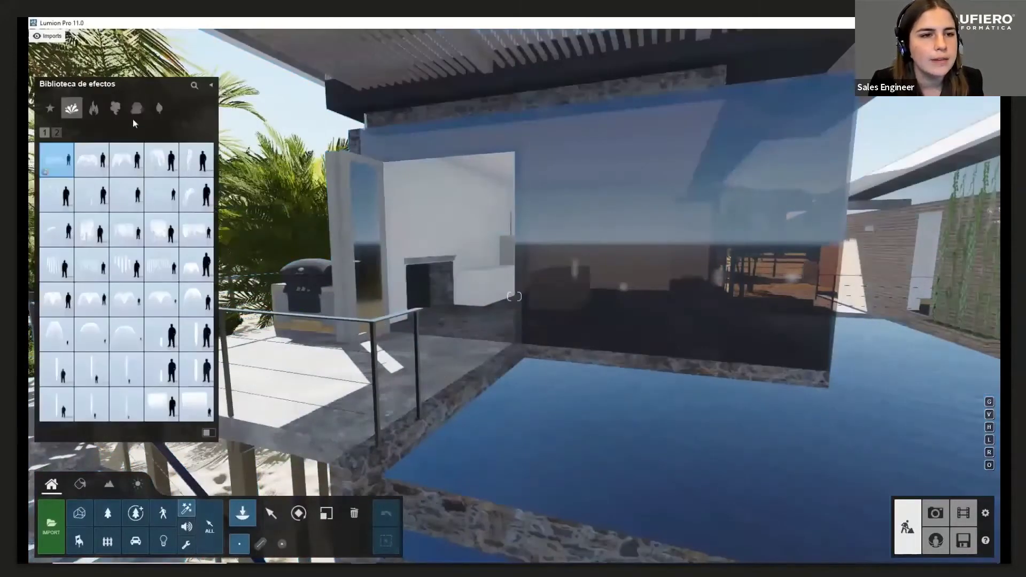
pyautogui.click(94, 108)
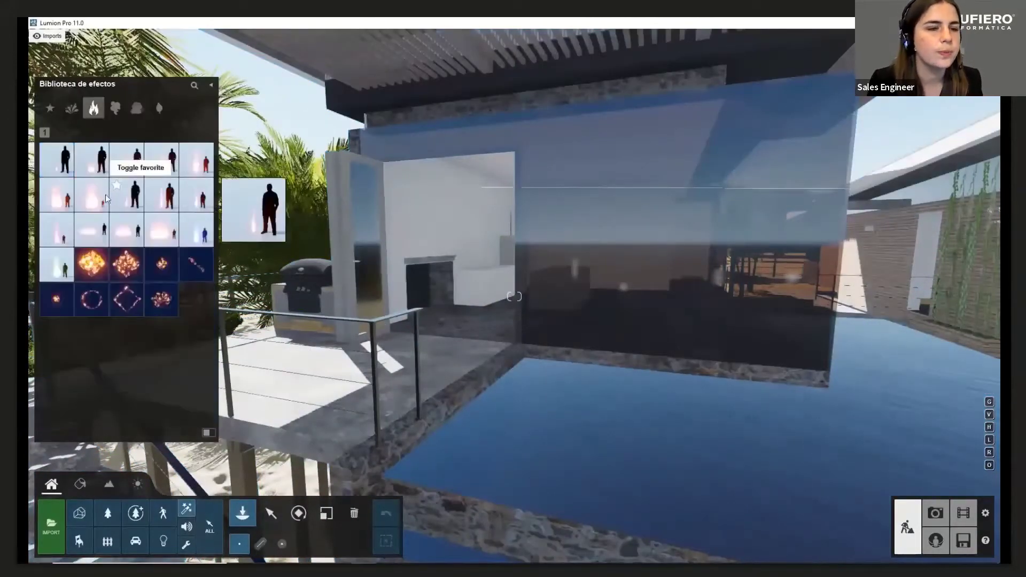
pyautogui.click(162, 300)
pyautogui.press('w')
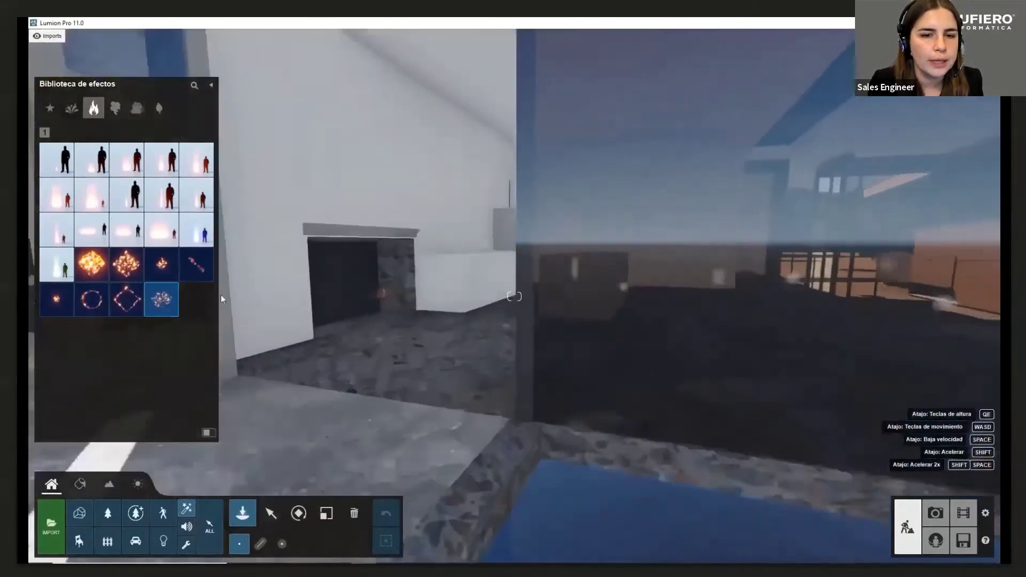
pyautogui.click(99, 275)
pyautogui.click(323, 338)
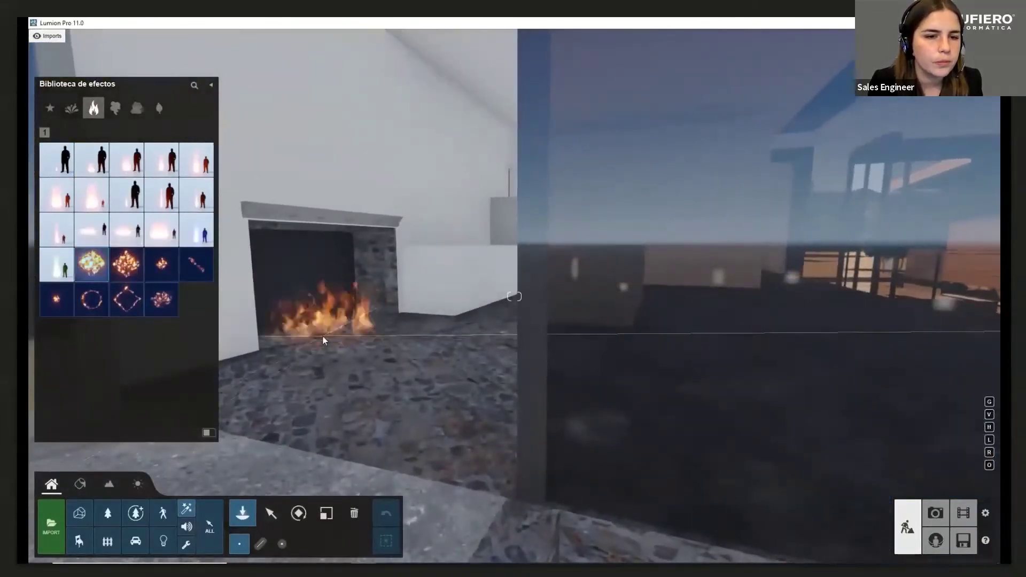
# - Open the exterior object library and examine the house, pool and surroundings from the beach at several distances
pyautogui.press('s')
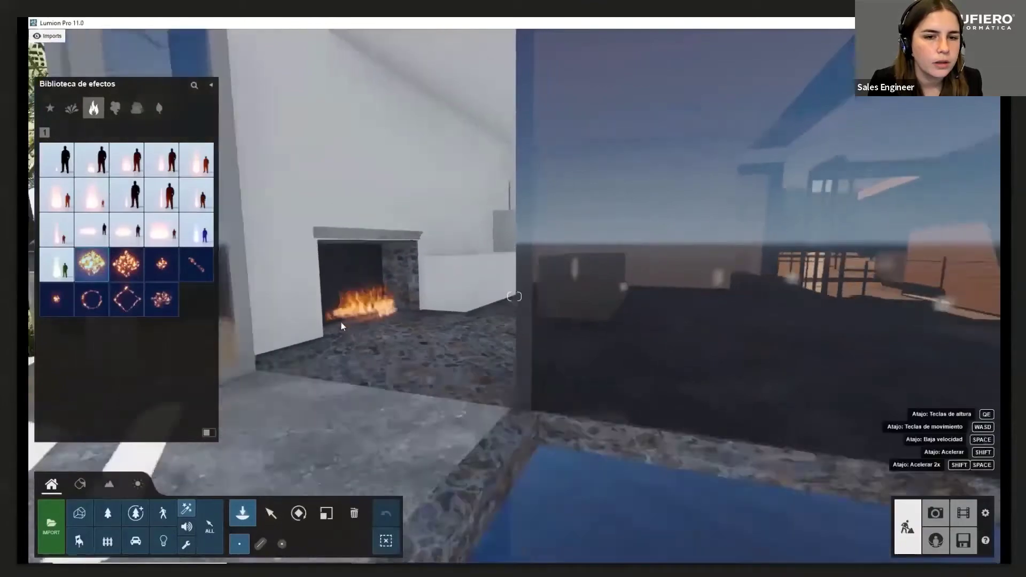
pyautogui.press('s')
pyautogui.press('s')
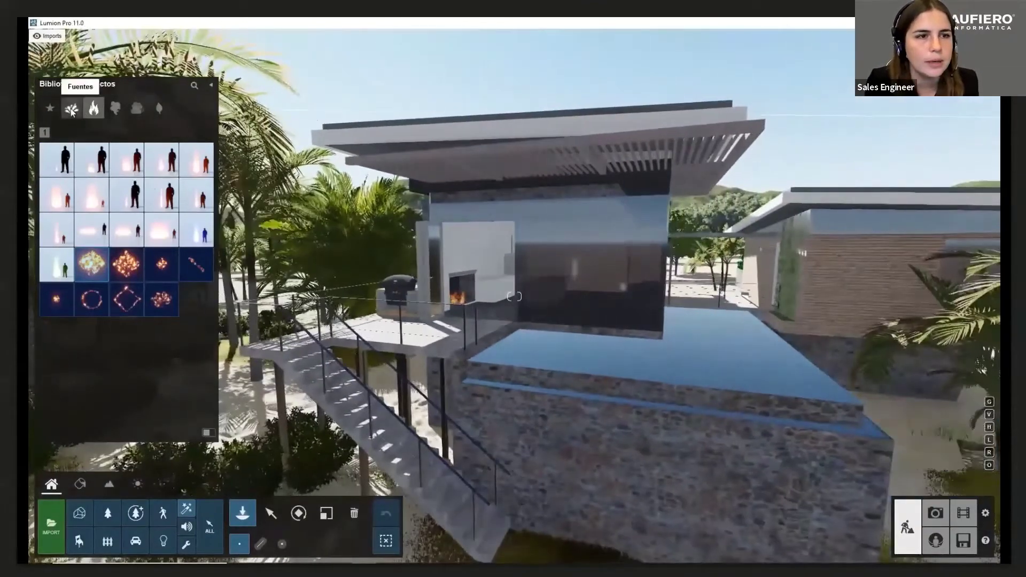
pyautogui.click(631, 328)
pyautogui.press('s')
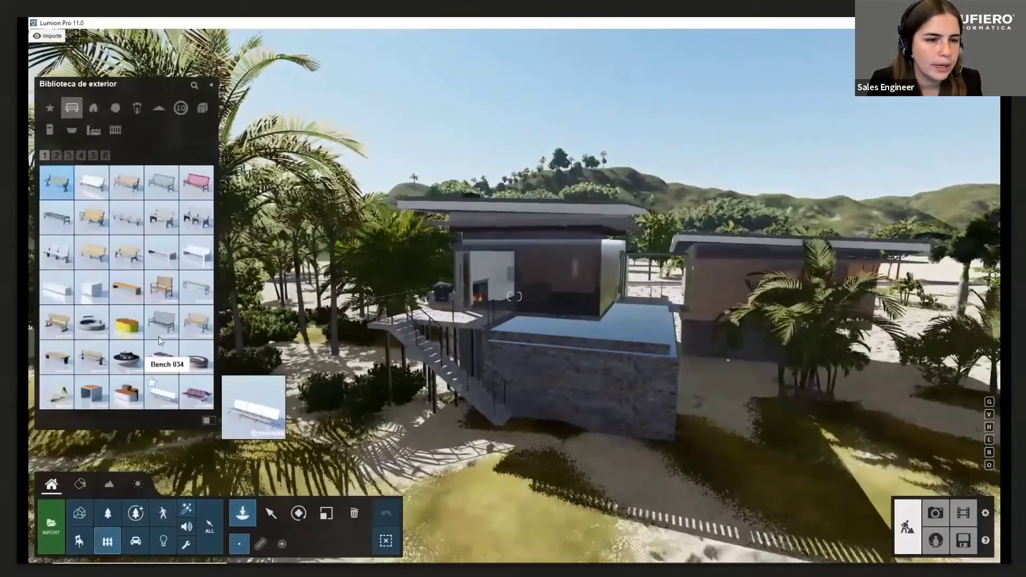
pyautogui.press('e')
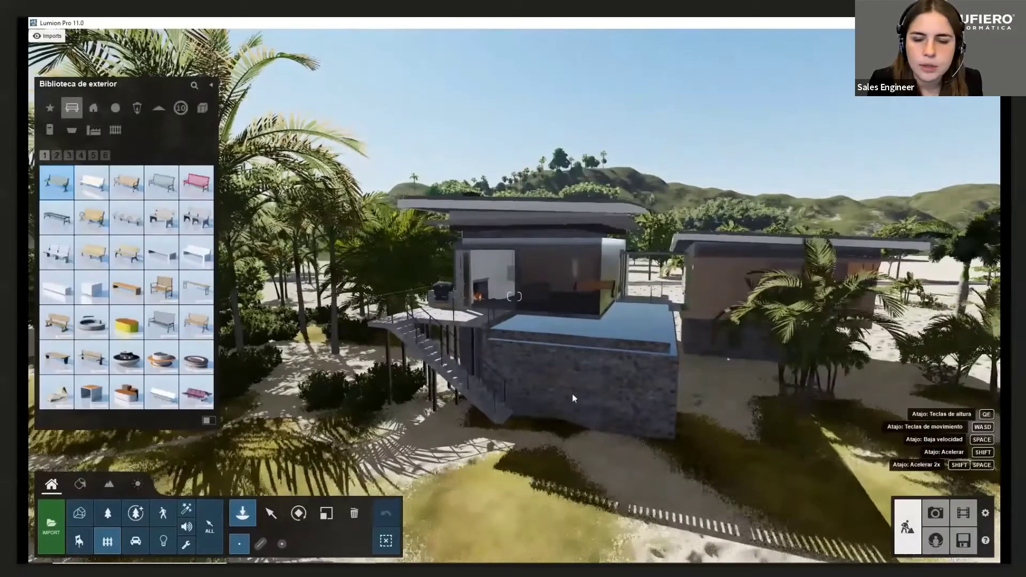
pyautogui.press('s')
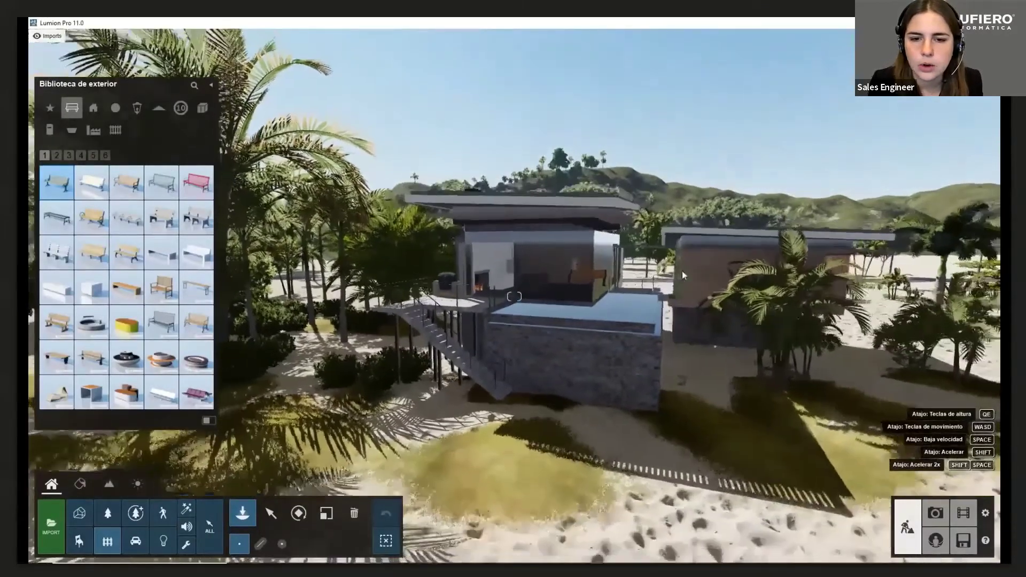
pyautogui.scroll(5, 592, 303)
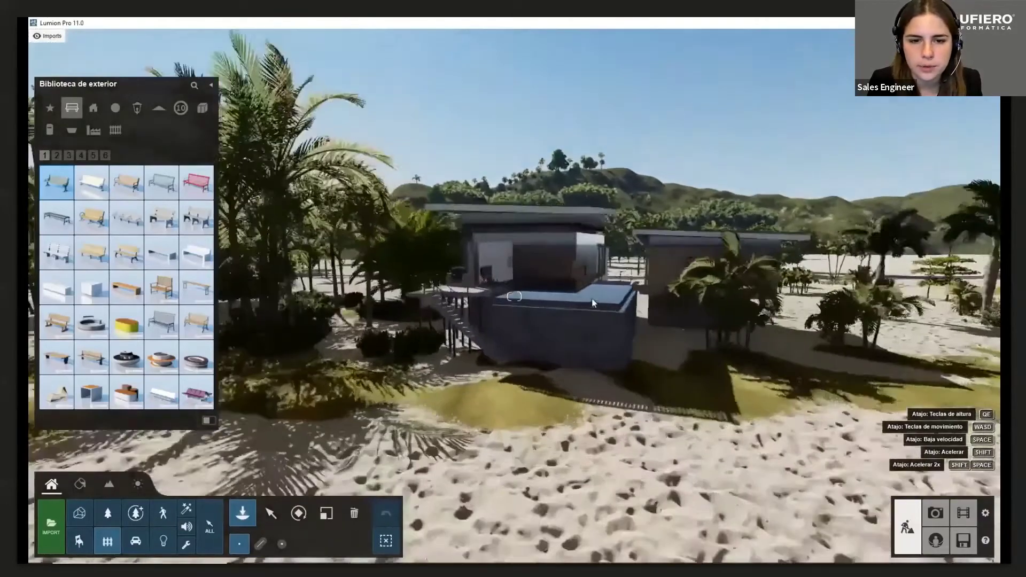
pyautogui.scroll(-5, 563, 320)
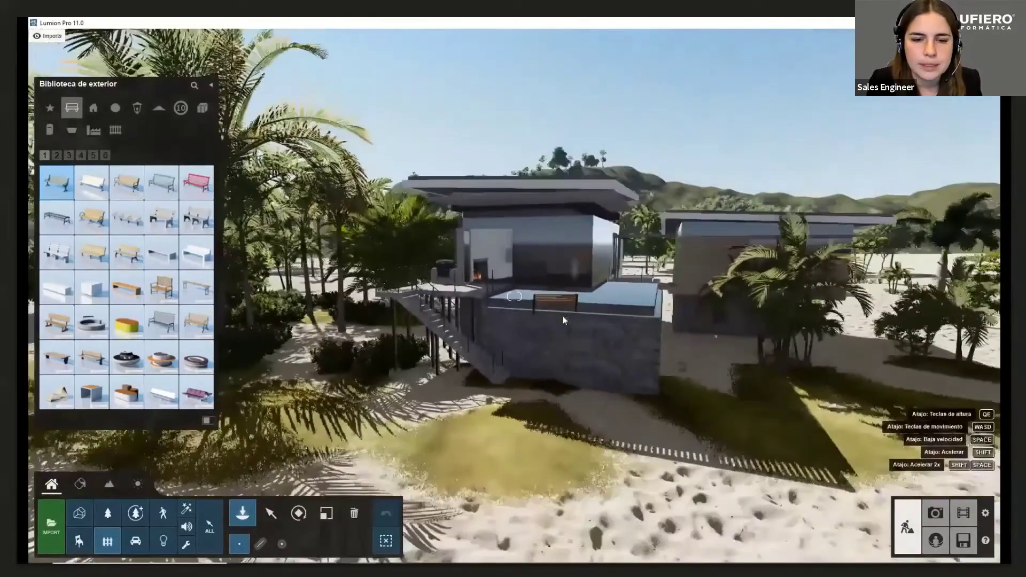
pyautogui.scroll(3, 550, 273)
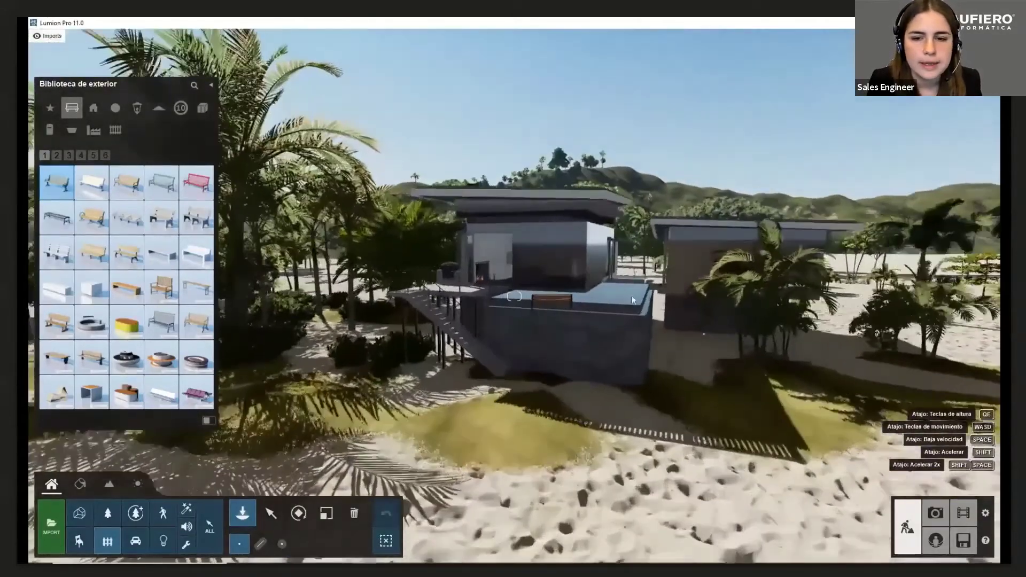
pyautogui.scroll(-5, 628, 393)
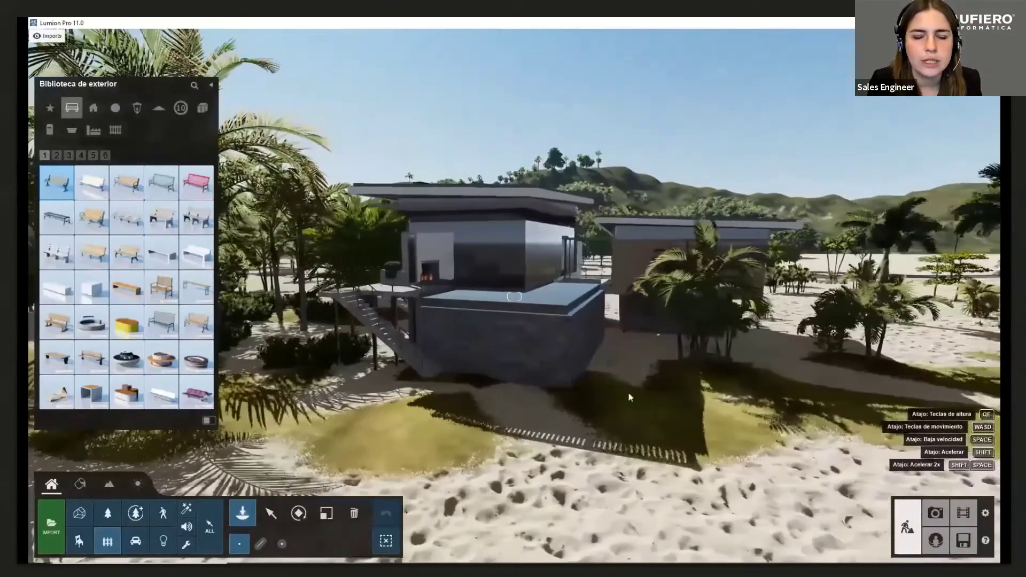
pyautogui.scroll(-5, 607, 386)
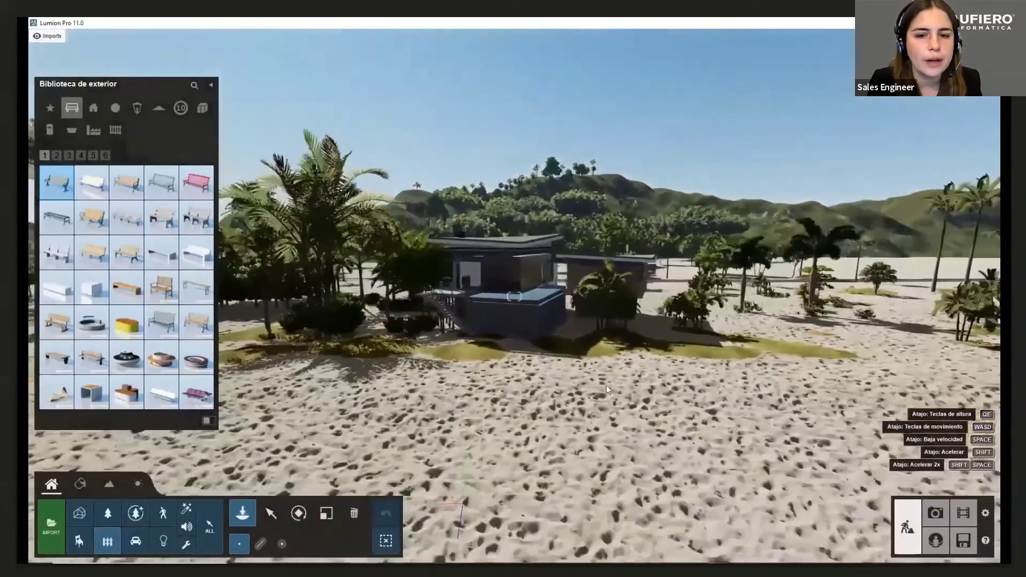
pyautogui.press('w')
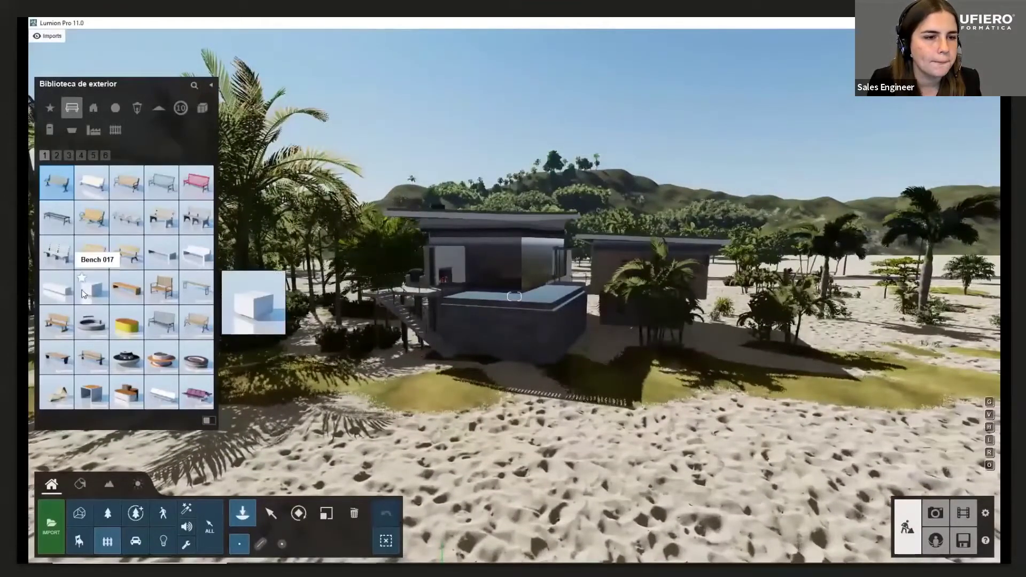
# - Import kayapinar_pergola.skp with its default name and category, and place the pergola in front of the pool
pyautogui.click(52, 531)
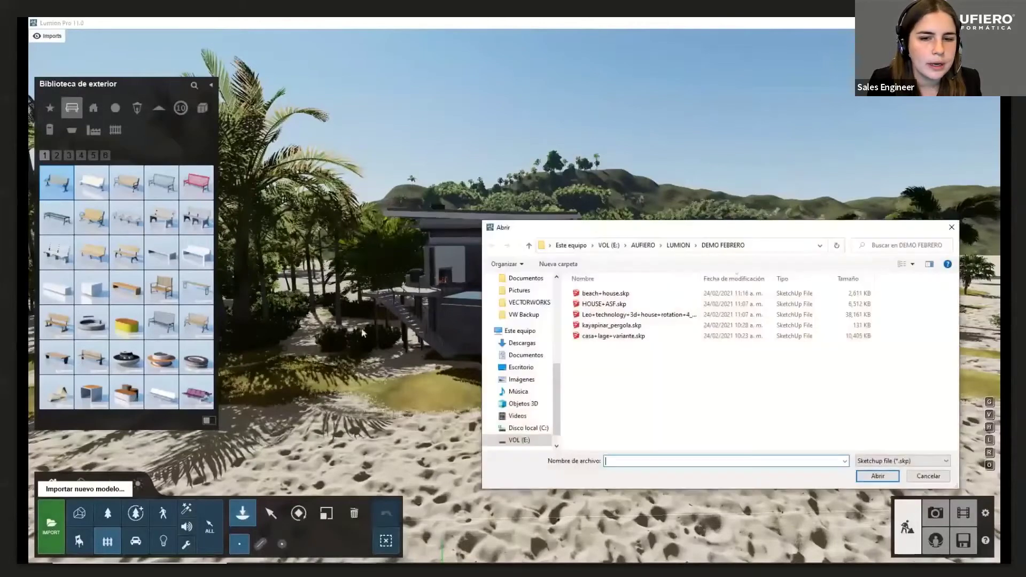
pyautogui.click(623, 326)
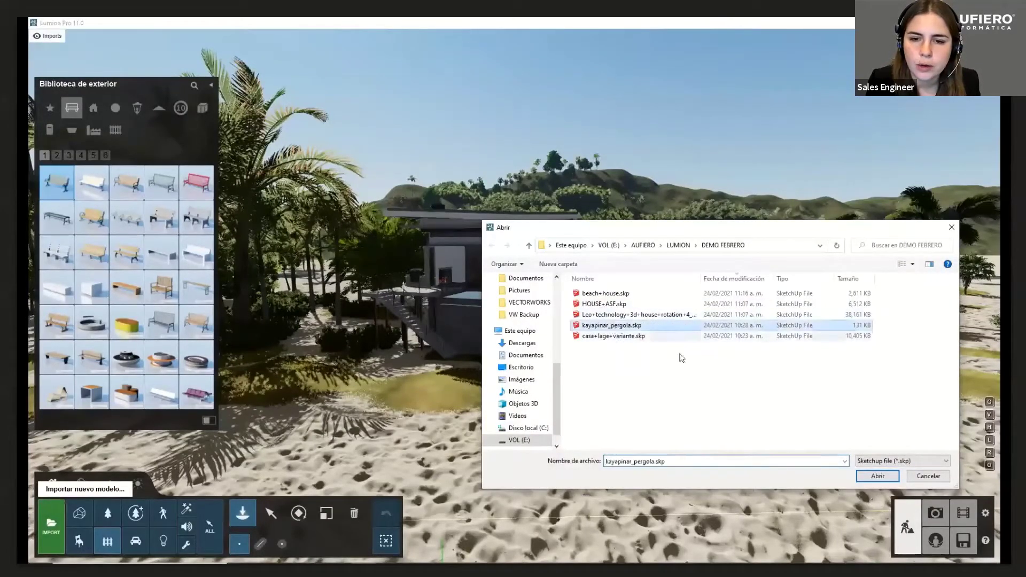
pyautogui.click(878, 476)
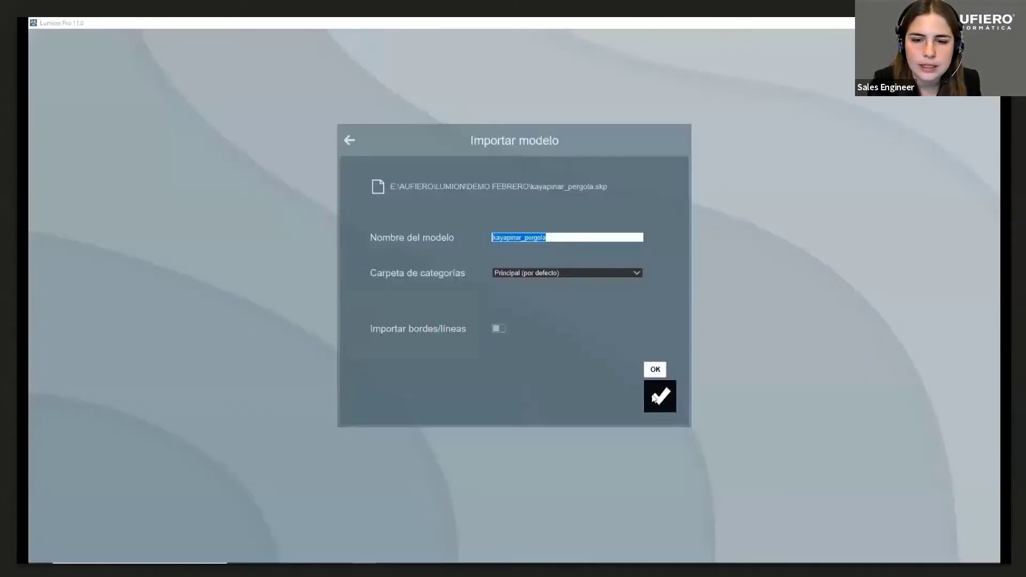
pyautogui.click(660, 396)
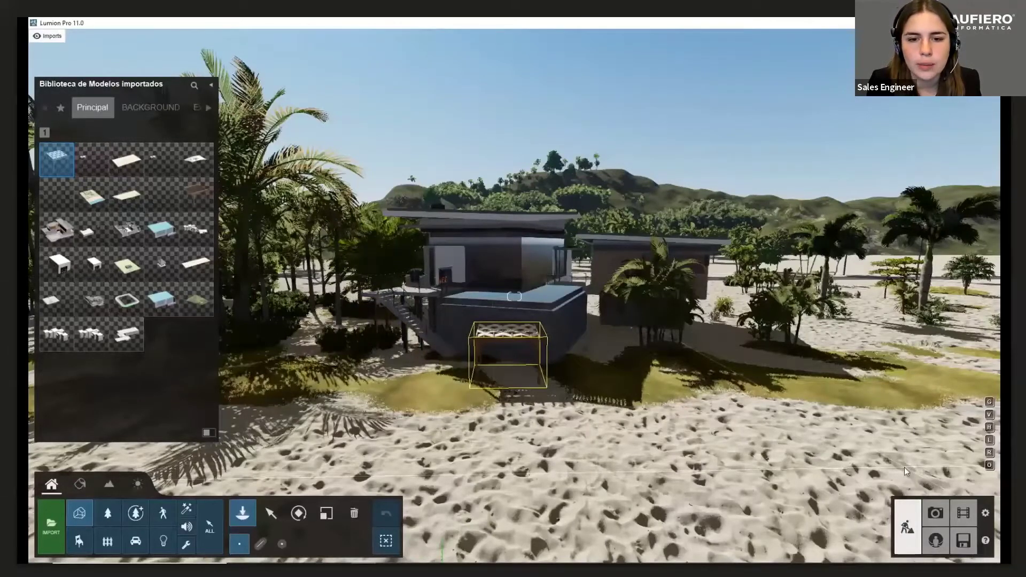
# - Rotate the pergola about -18° and move it beside the corner of the pool's stone wall
pyautogui.click(271, 514)
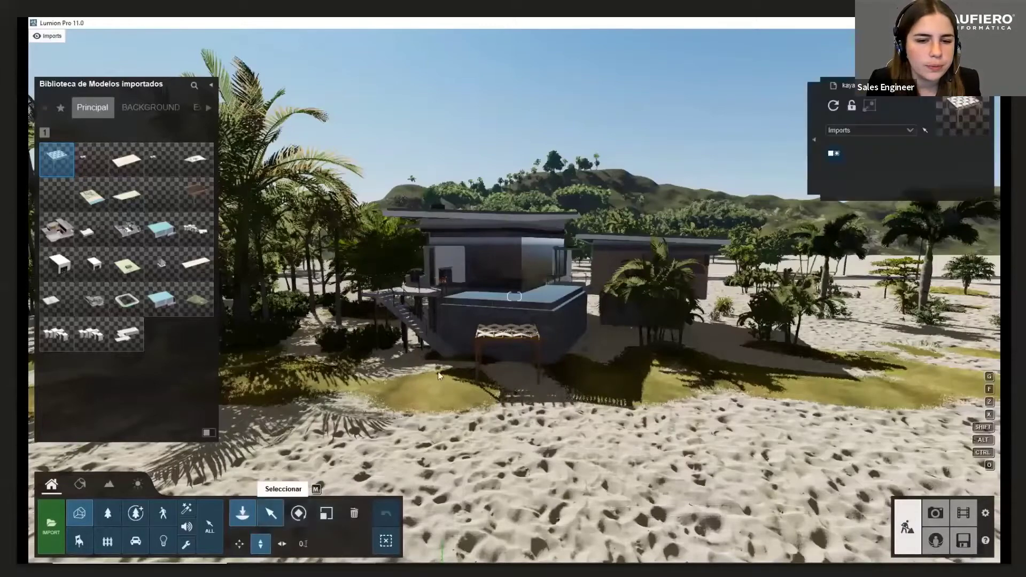
pyautogui.press('w')
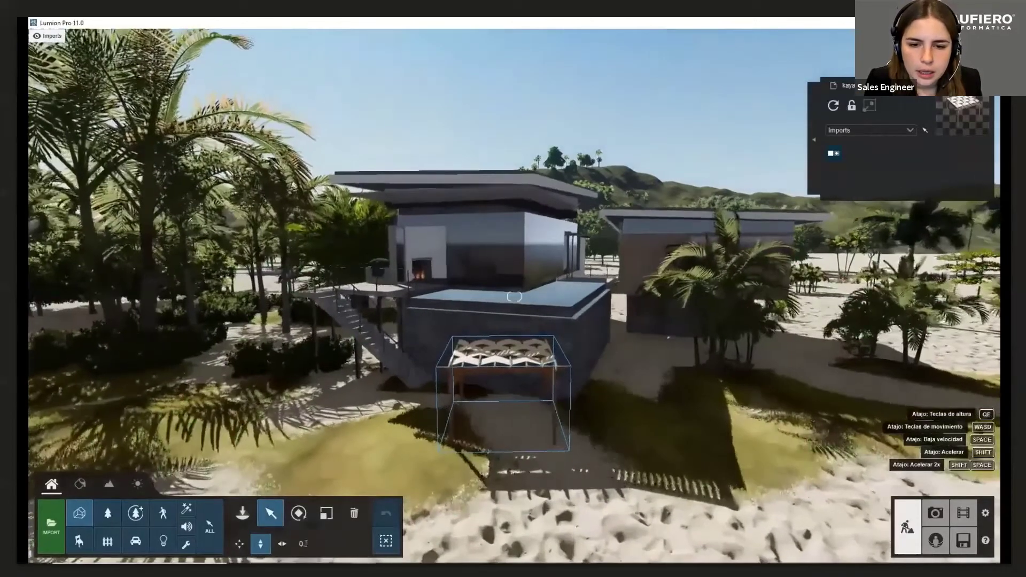
pyautogui.click(298, 514)
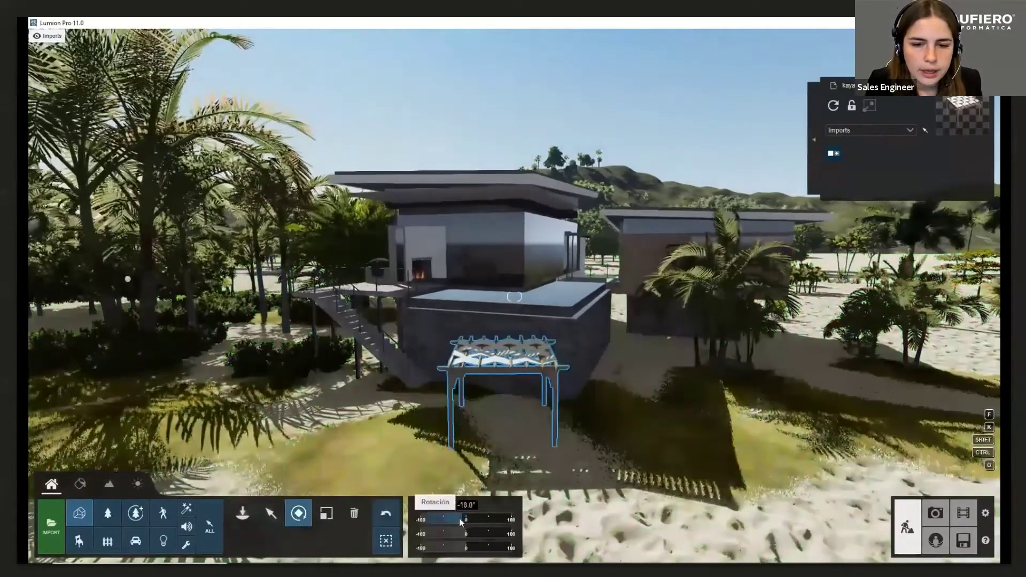
pyautogui.moveTo(460, 520); pyautogui.dragTo(460, 518)
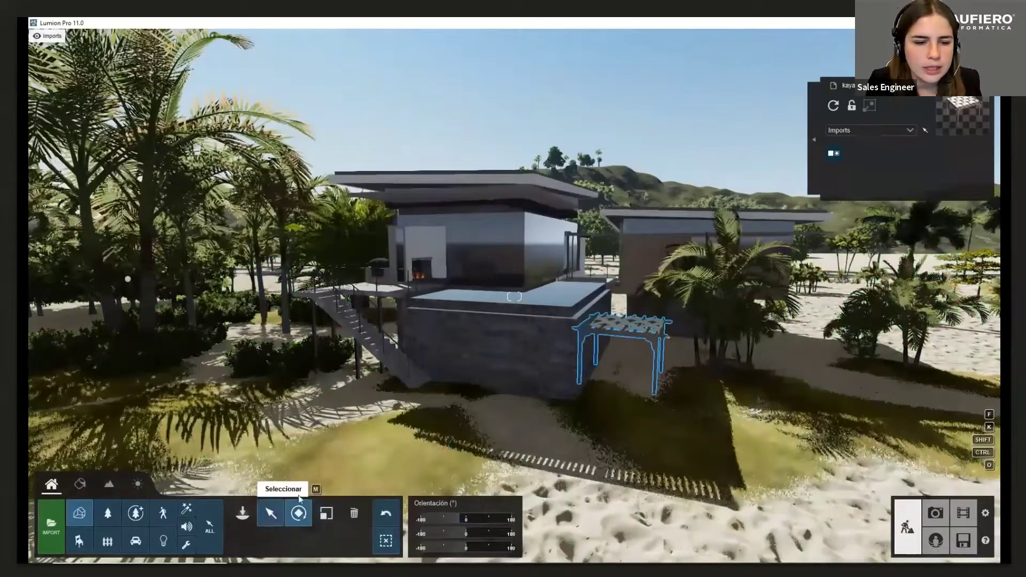
# - Move the pergola horizontally away from the stone wall onto the open sand in front of the pool
pyautogui.click(271, 513)
pyautogui.click(281, 545)
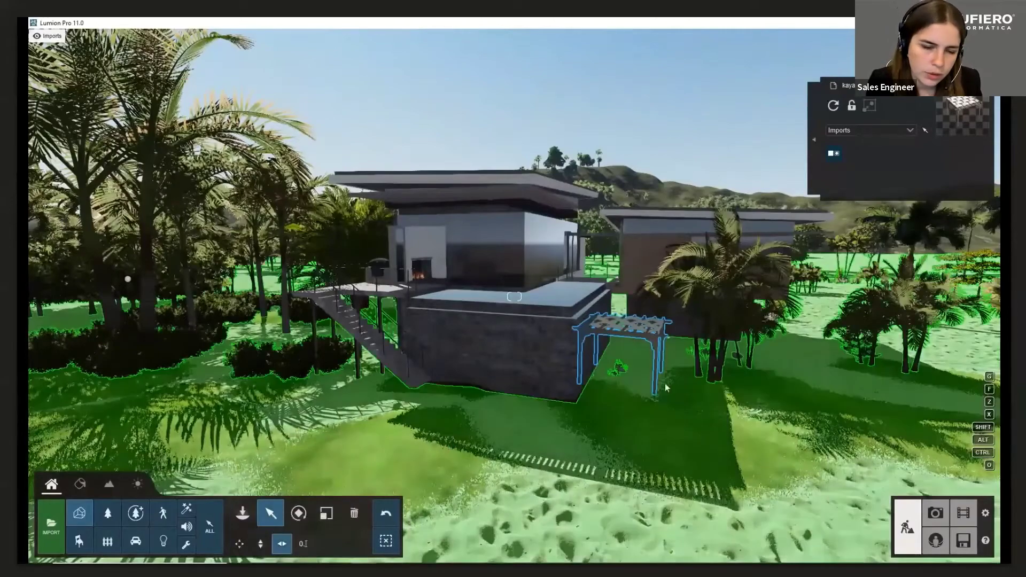
pyautogui.press('s')
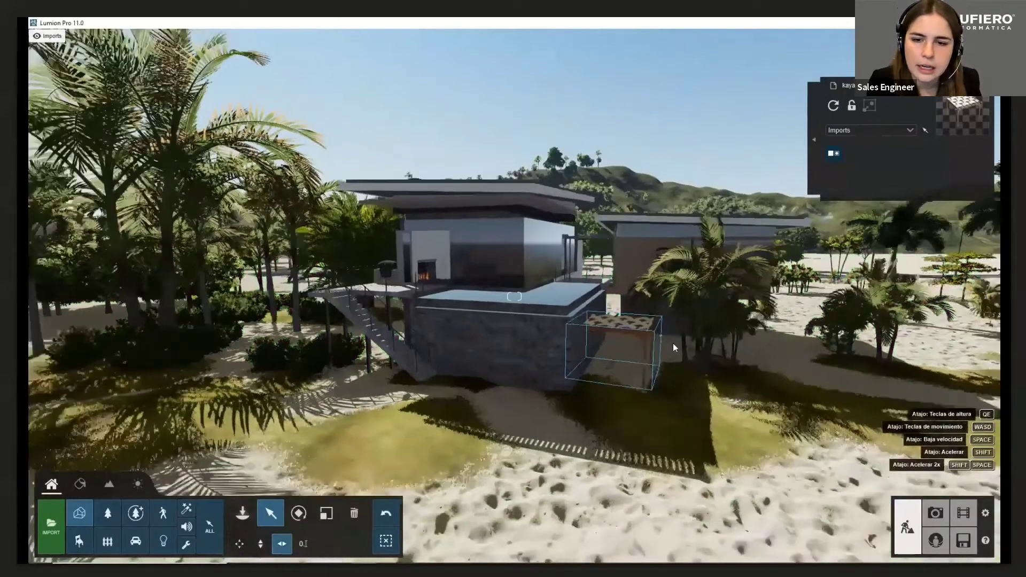
pyautogui.press('s')
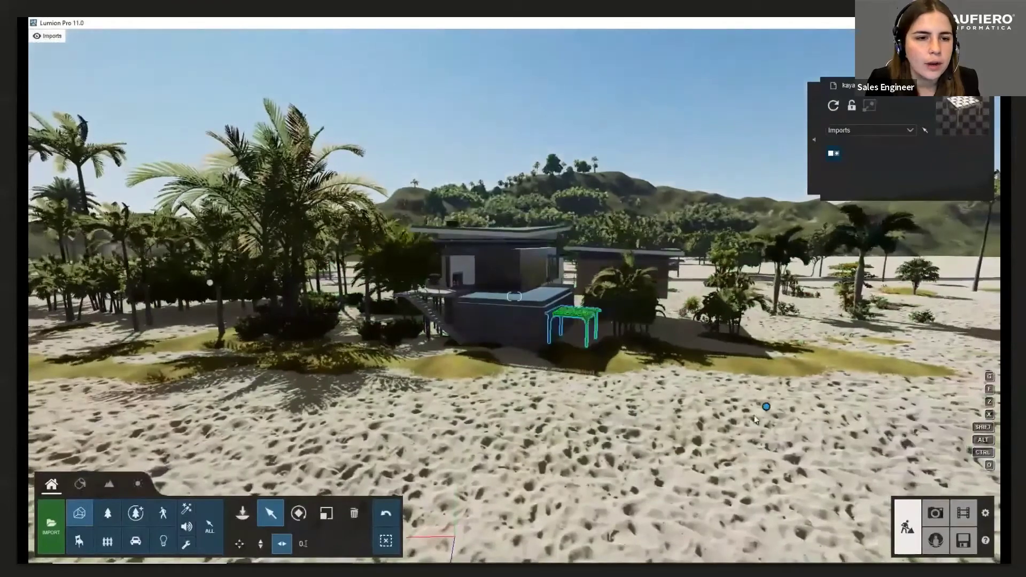
pyautogui.click(767, 408)
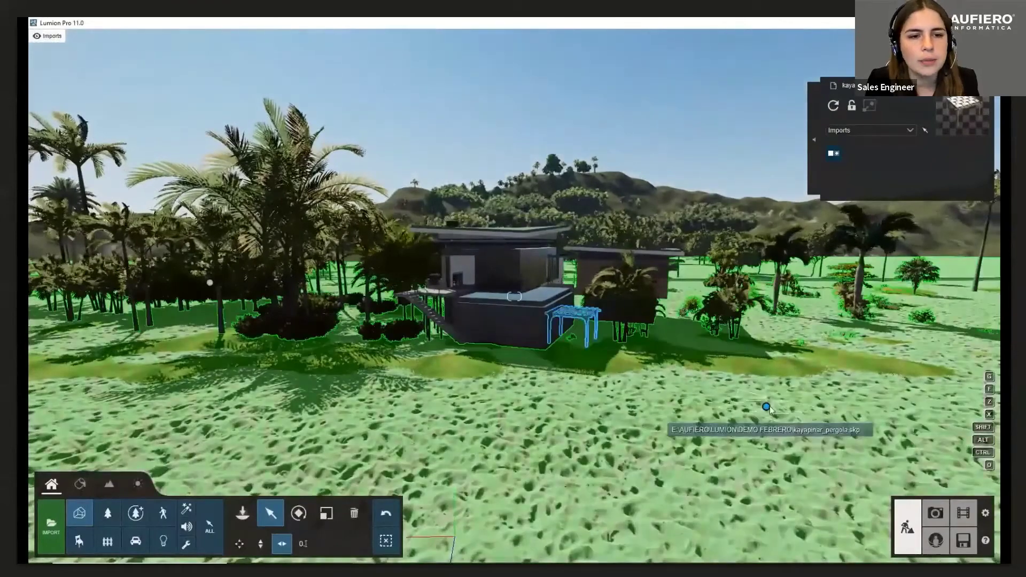
pyautogui.moveTo(774, 466); pyautogui.dragTo(812, 532)
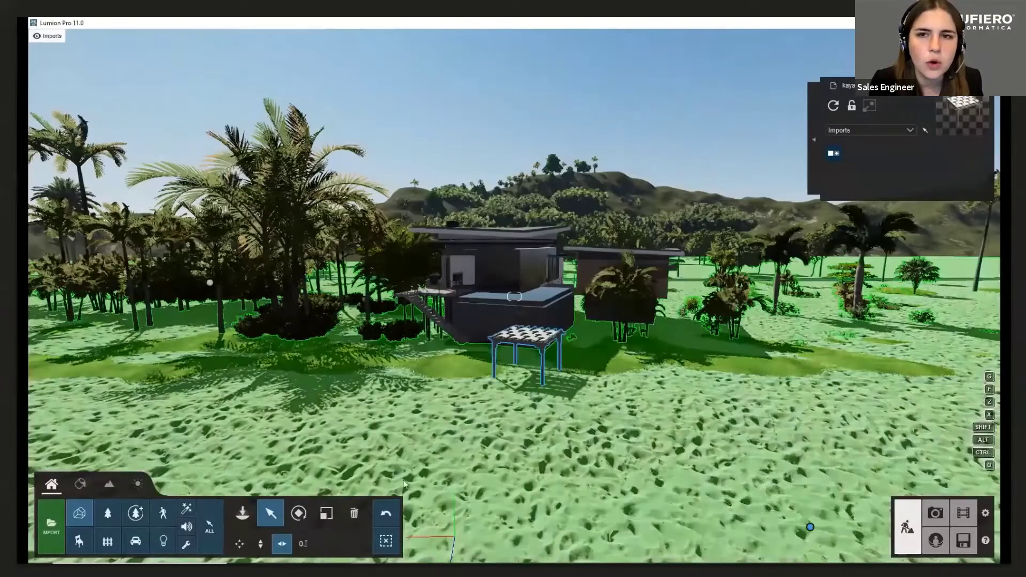
# - Lower the pergola slightly with a vertical-only move so its posts sit in the sand
pyautogui.click(261, 542)
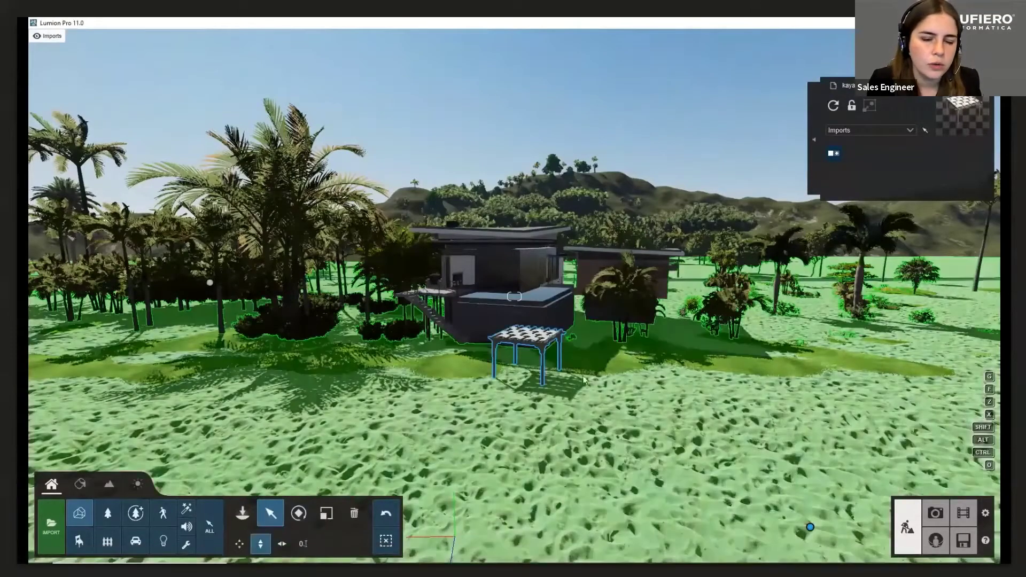
pyautogui.press('w')
pyautogui.press('w')
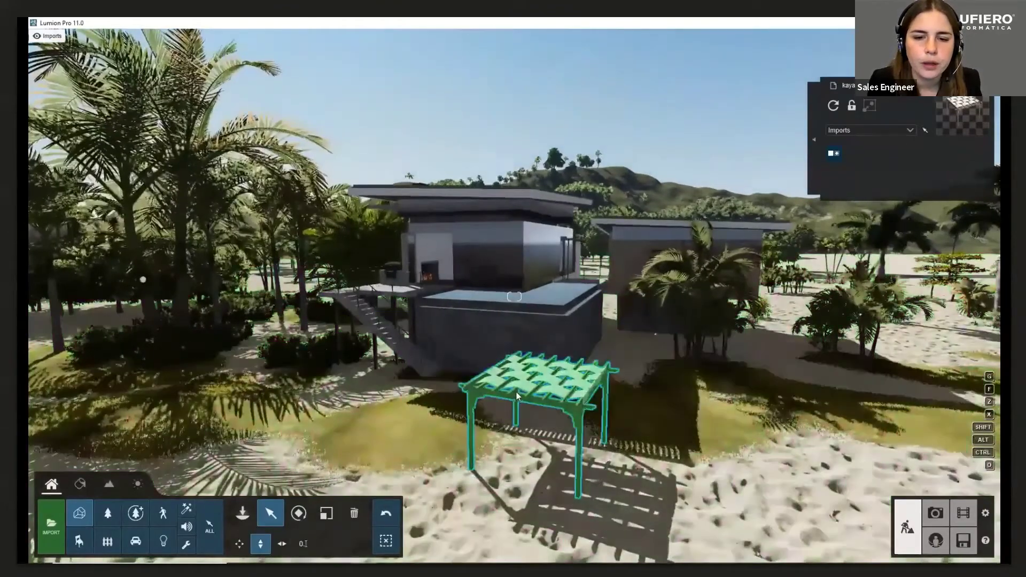
pyautogui.press('s')
pyautogui.scroll(-3, 517, 396)
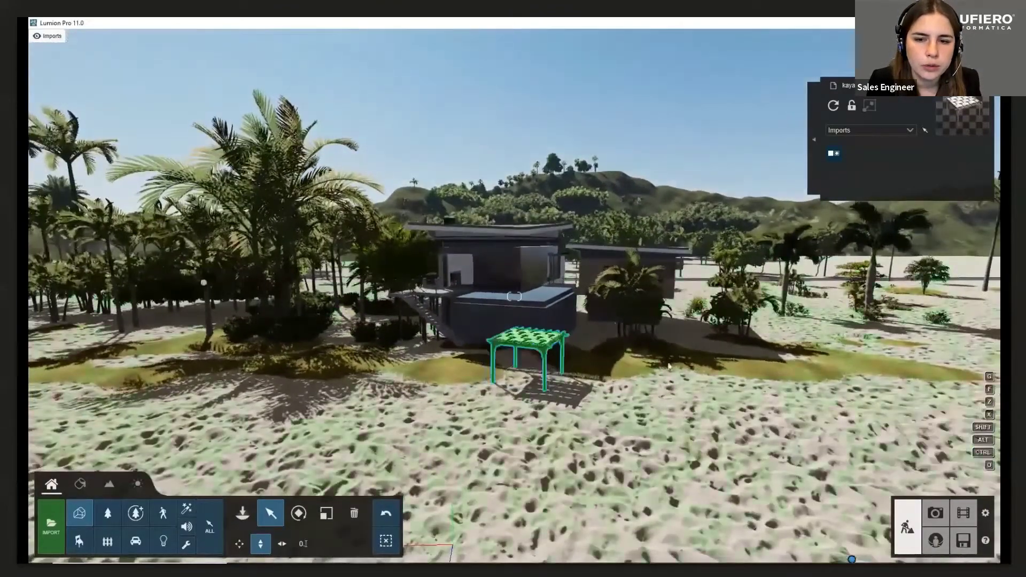
pyautogui.press('s')
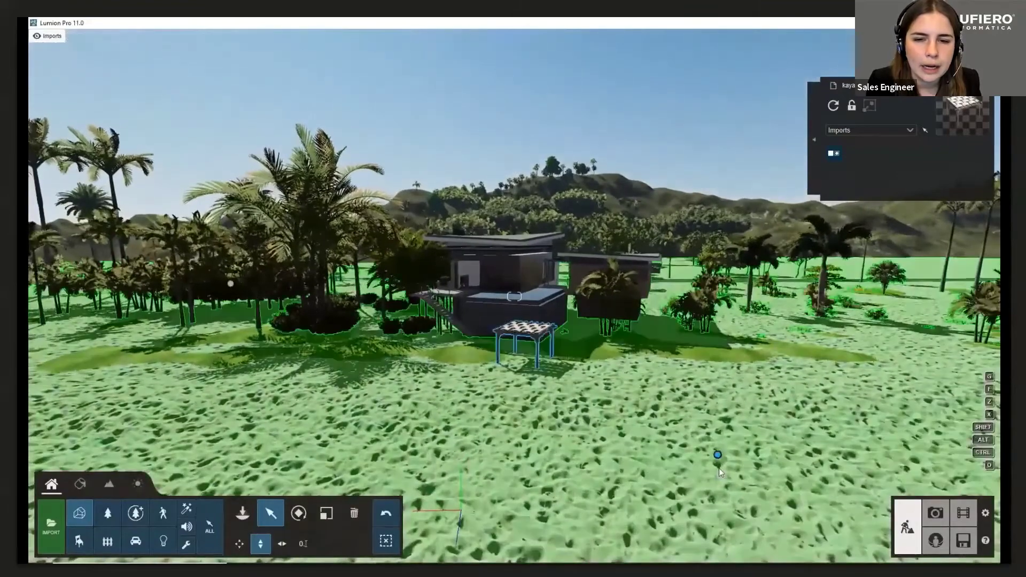
pyautogui.moveTo(715, 460); pyautogui.dragTo(713, 473)
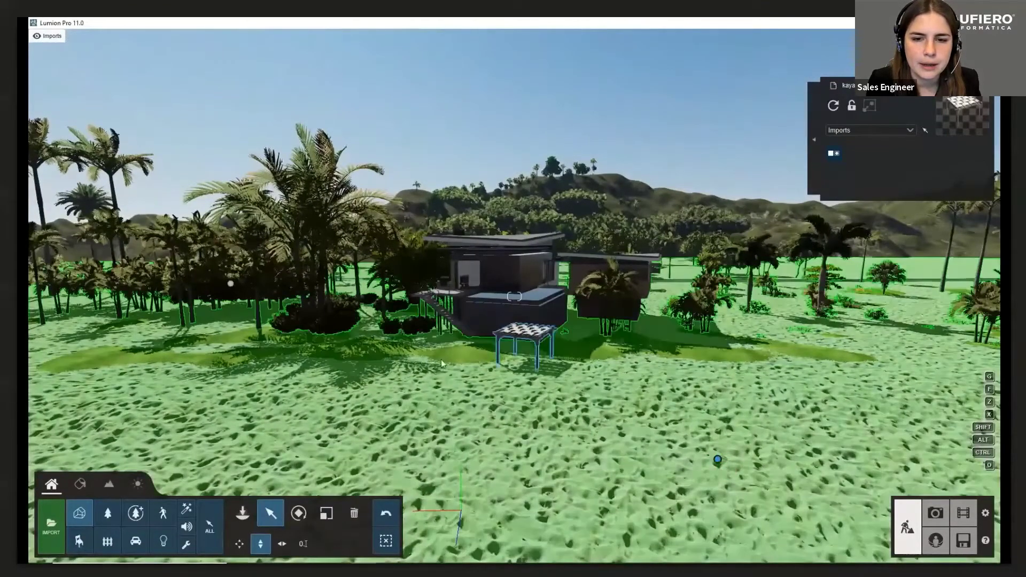
# - Apply a black metal from page 3 of the interior metals materials to the pergola's wooden posts and beams
pyautogui.press('w')
pyautogui.press('w')
pyautogui.press('e')
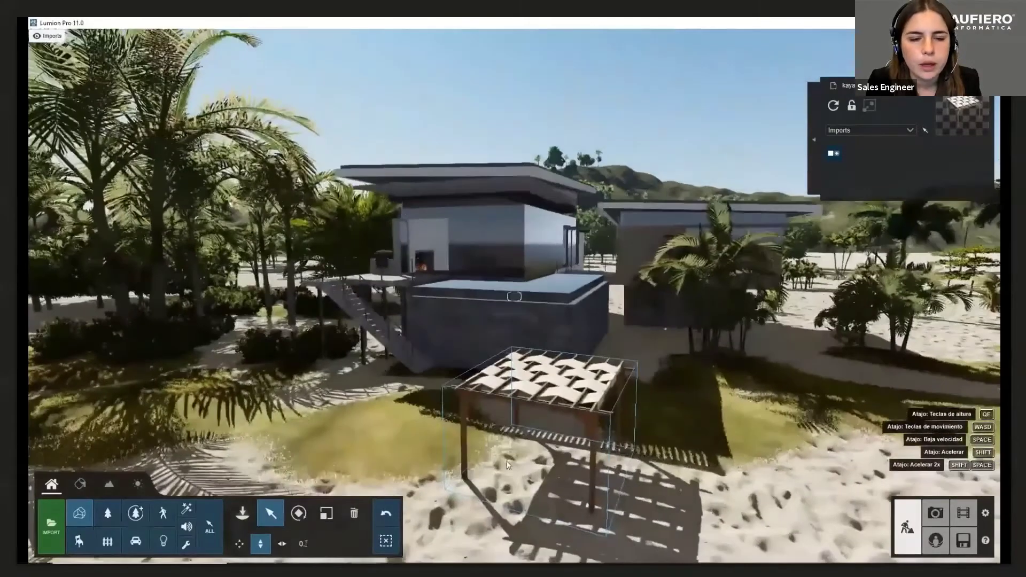
pyautogui.click(84, 491)
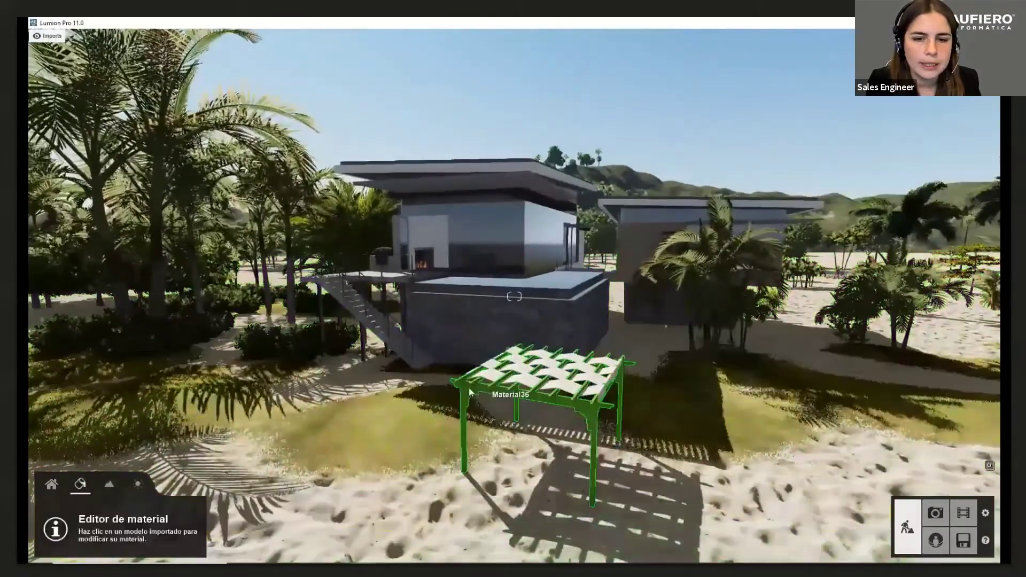
pyautogui.click(466, 392)
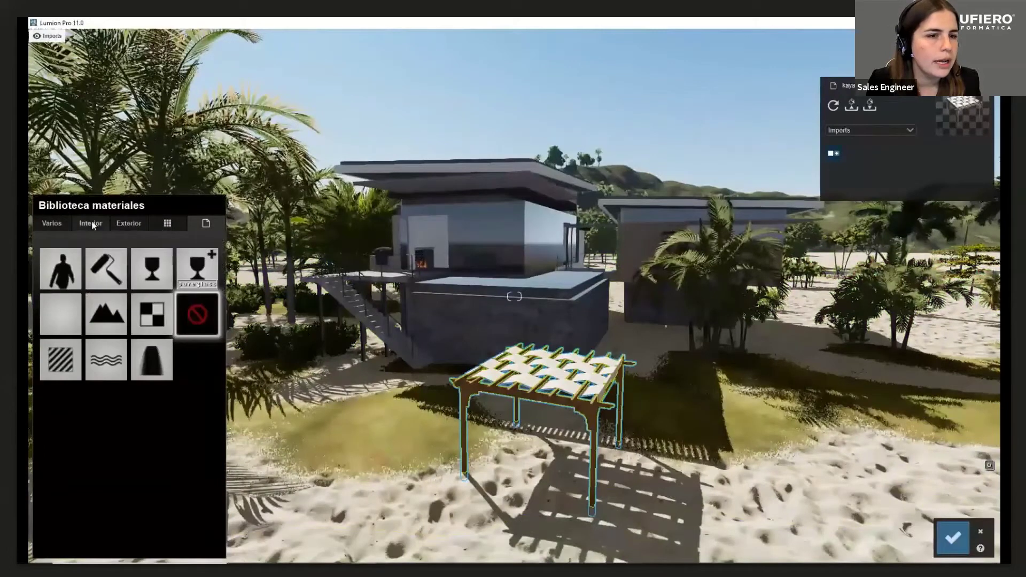
pyautogui.click(91, 223)
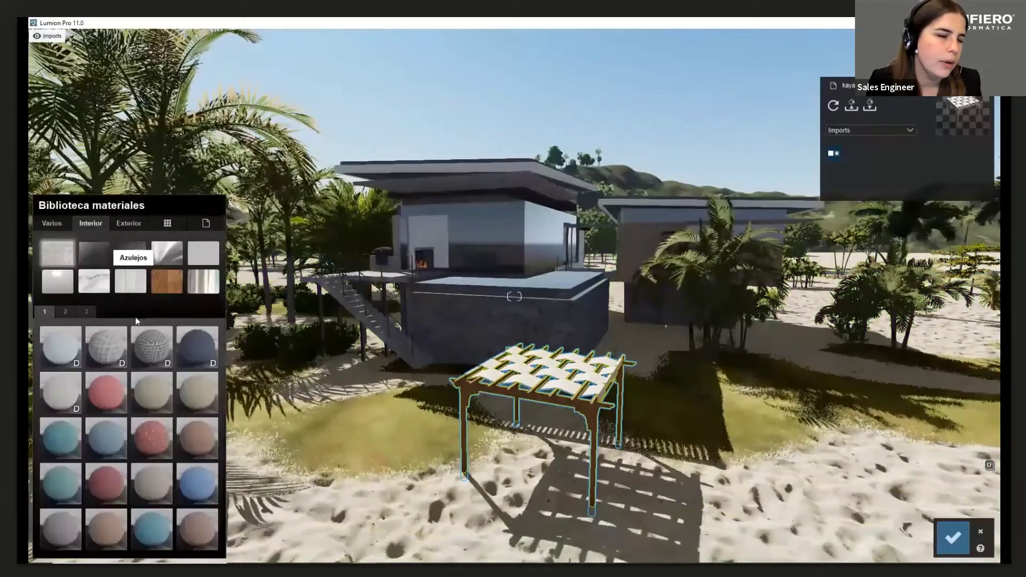
pyautogui.click(180, 252)
pyautogui.click(65, 311)
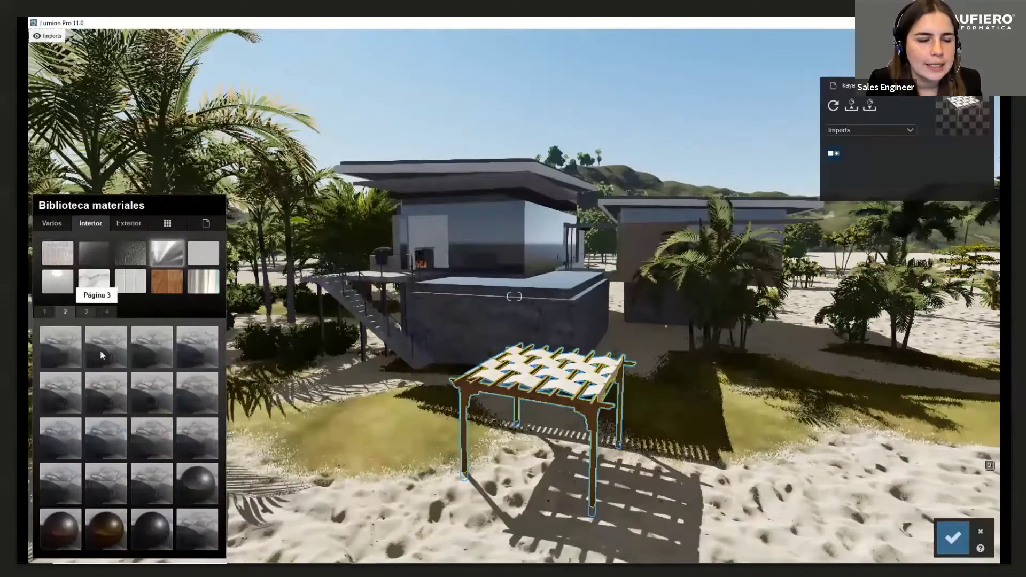
pyautogui.click(85, 312)
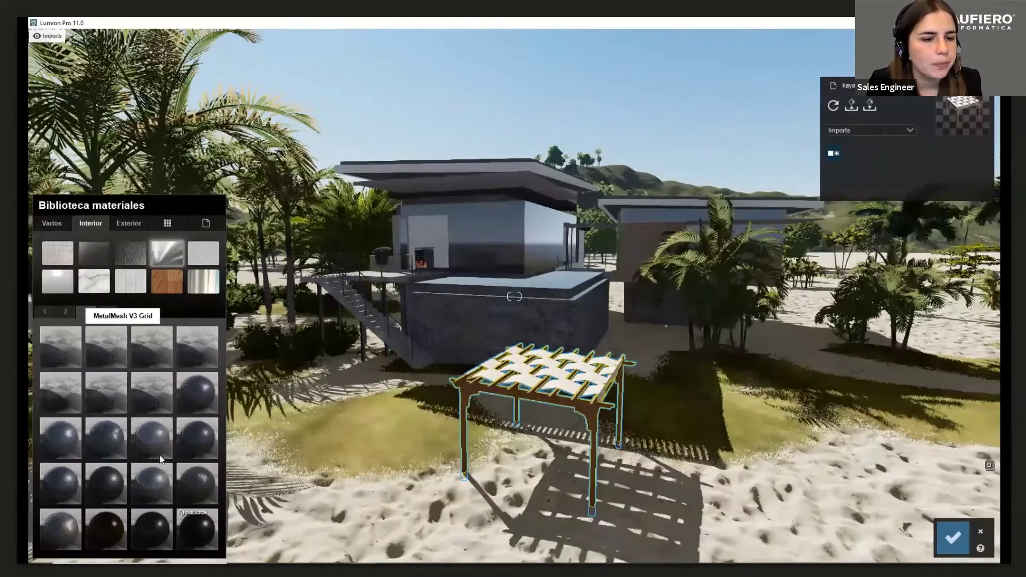
pyautogui.scroll(3, 537, 400)
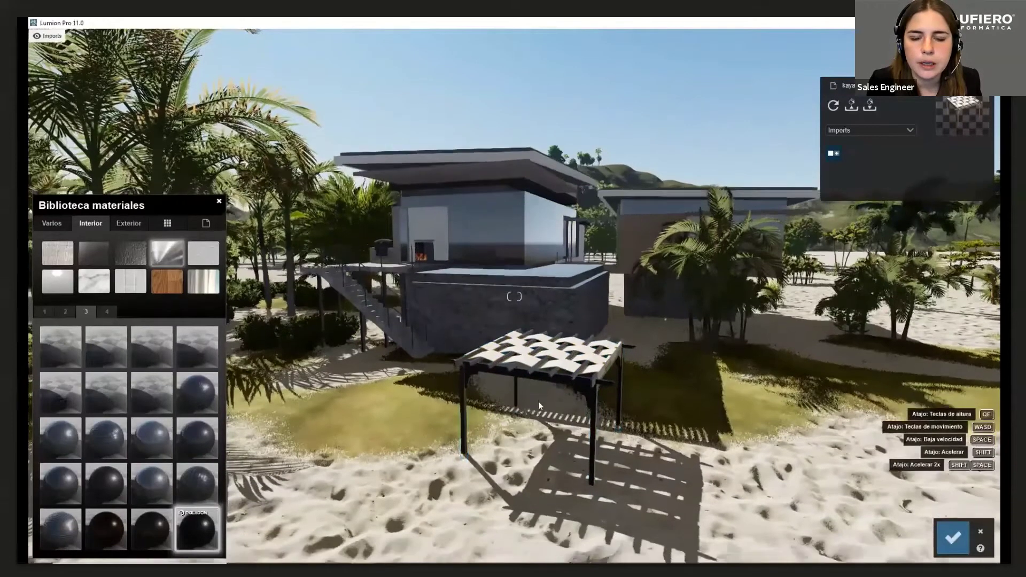
# - Apply the first white woven fabric from the interior materials to the pergola's roof strips and save the material changes
pyautogui.scroll(-5, 564, 405)
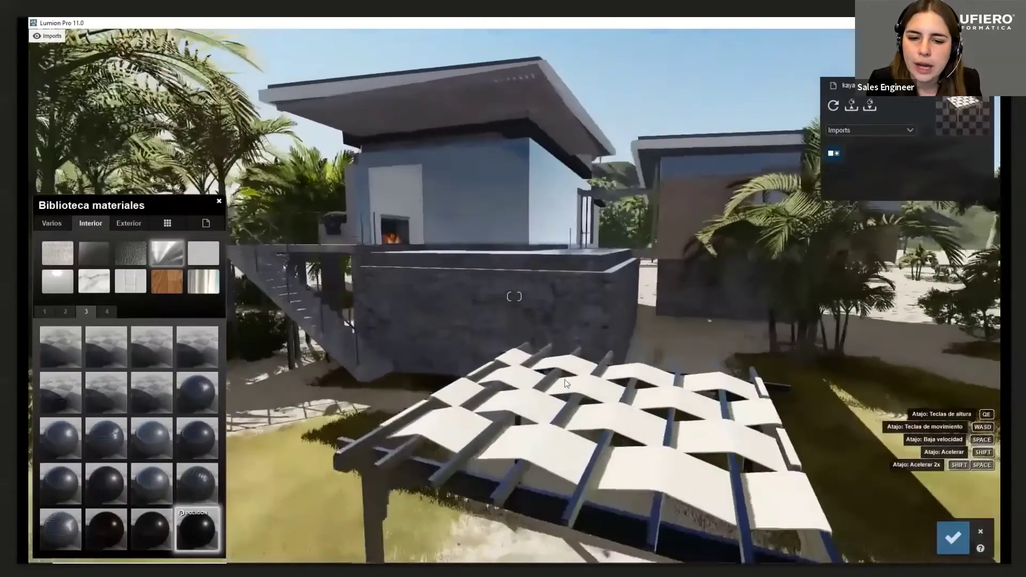
pyautogui.click(439, 455)
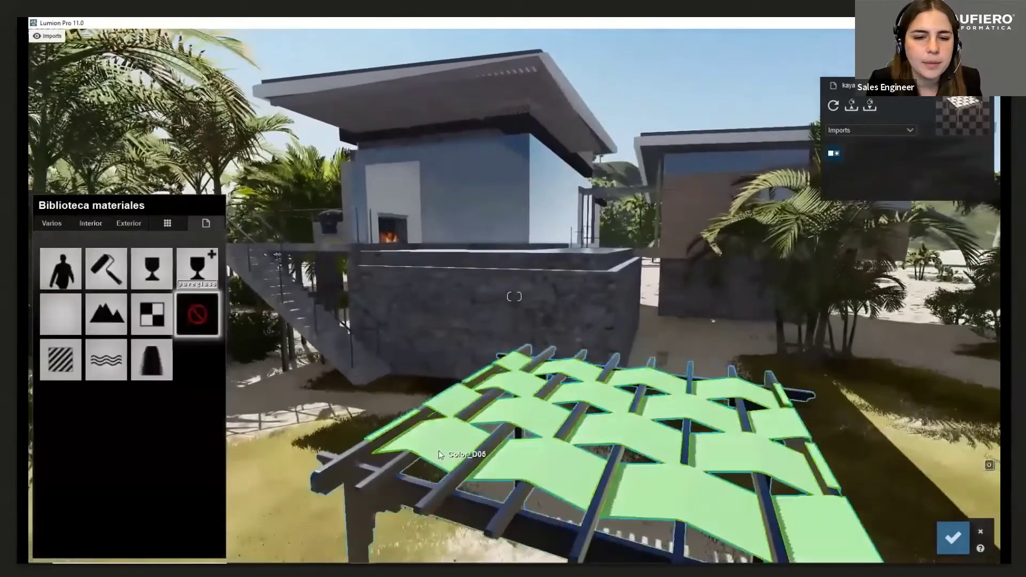
pyautogui.click(90, 225)
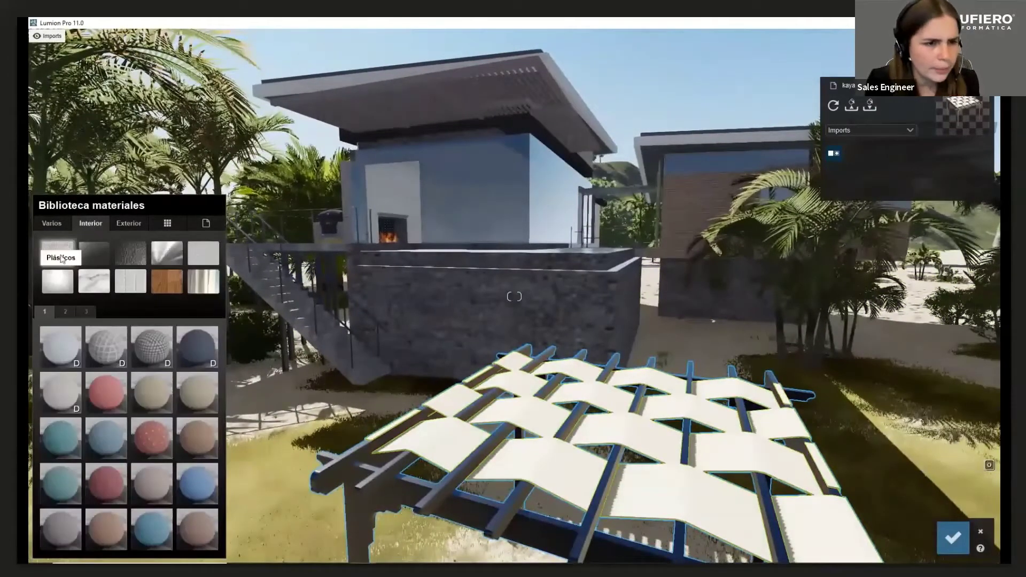
pyautogui.click(203, 281)
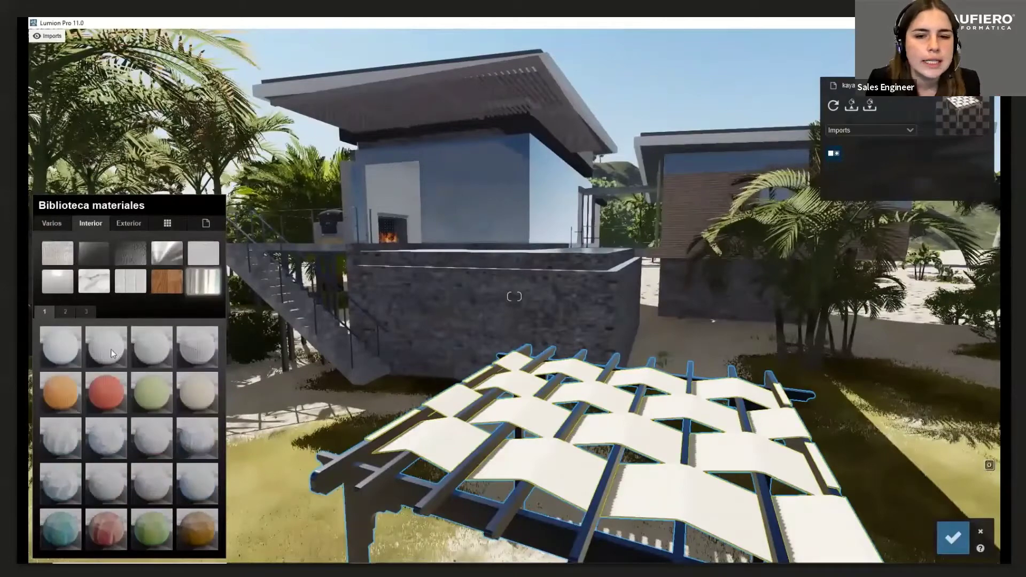
pyautogui.press('e')
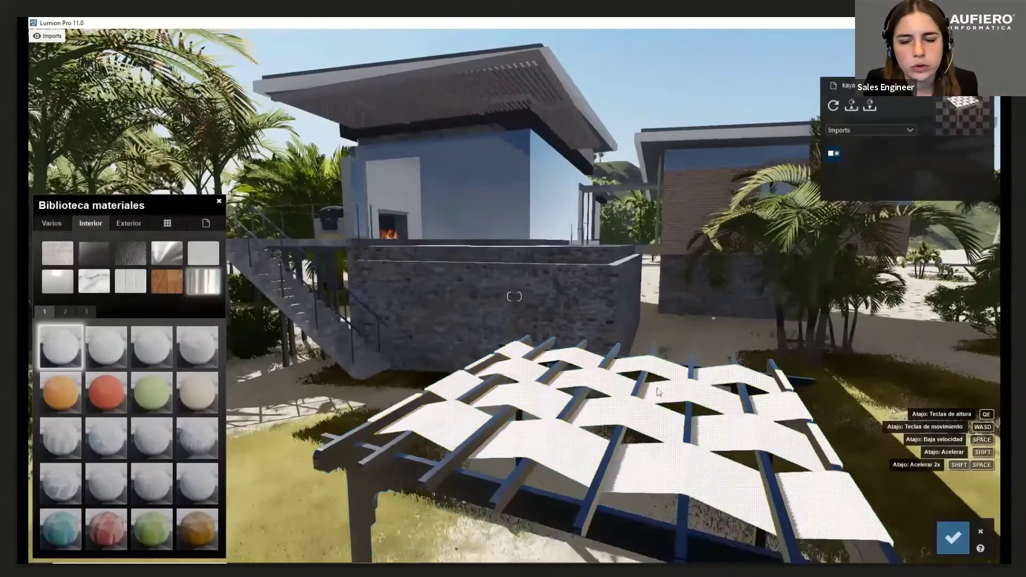
pyautogui.press('s')
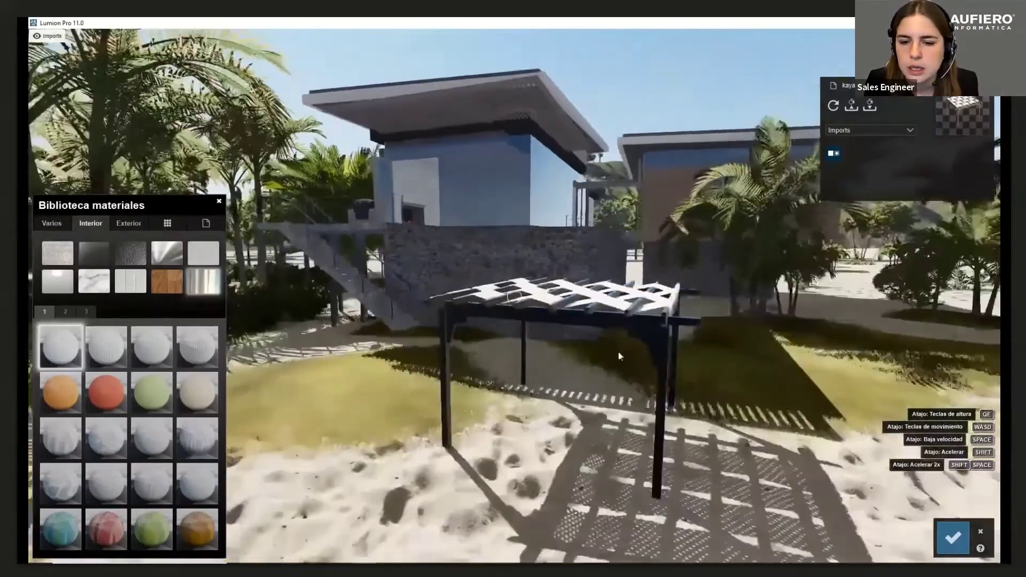
pyautogui.press('e')
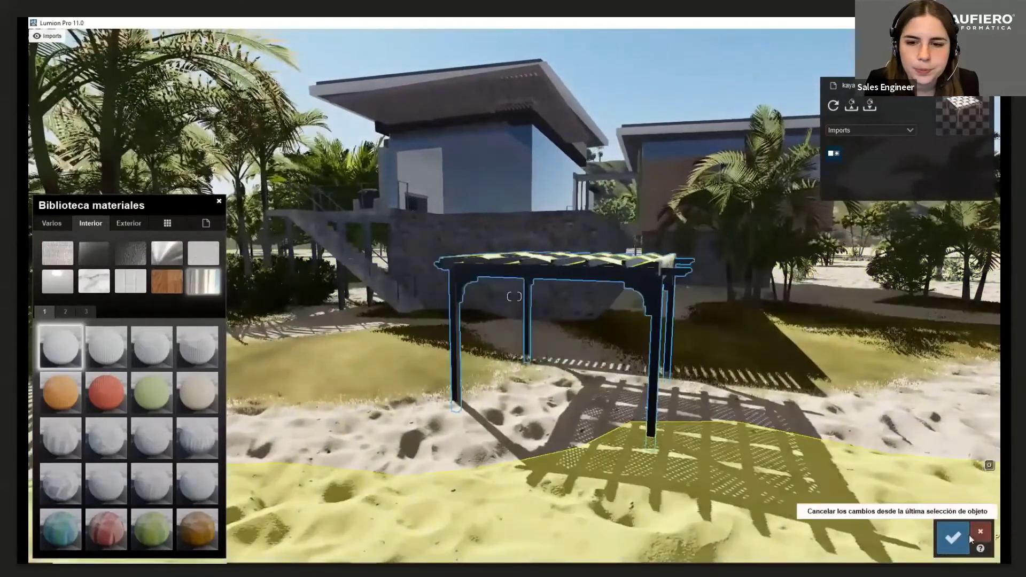
pyautogui.click(954, 537)
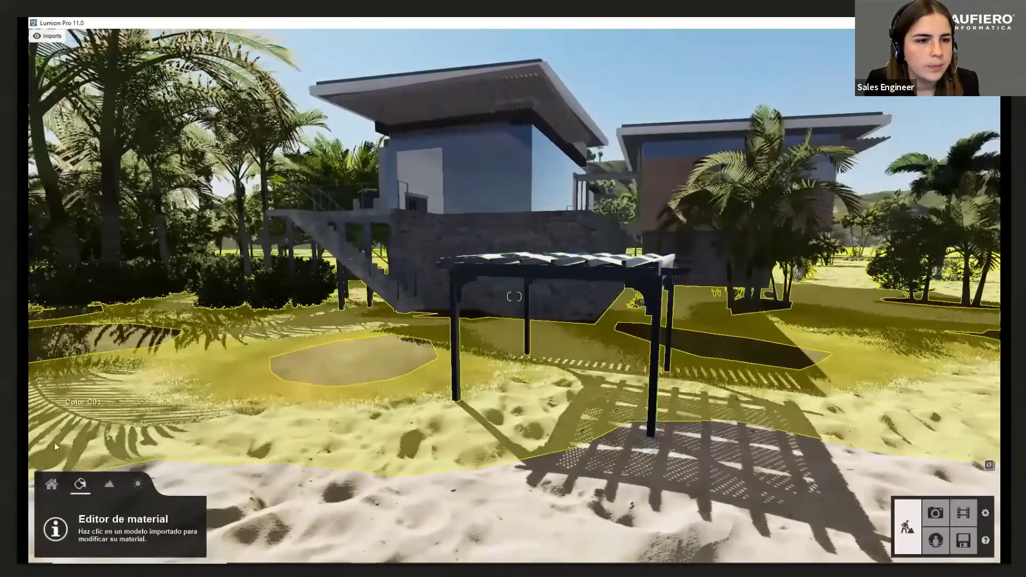
# - Choose a white-cushioned sun lounger from page 2 of the exterior library's furniture for placement by the pergola
pyautogui.click(52, 485)
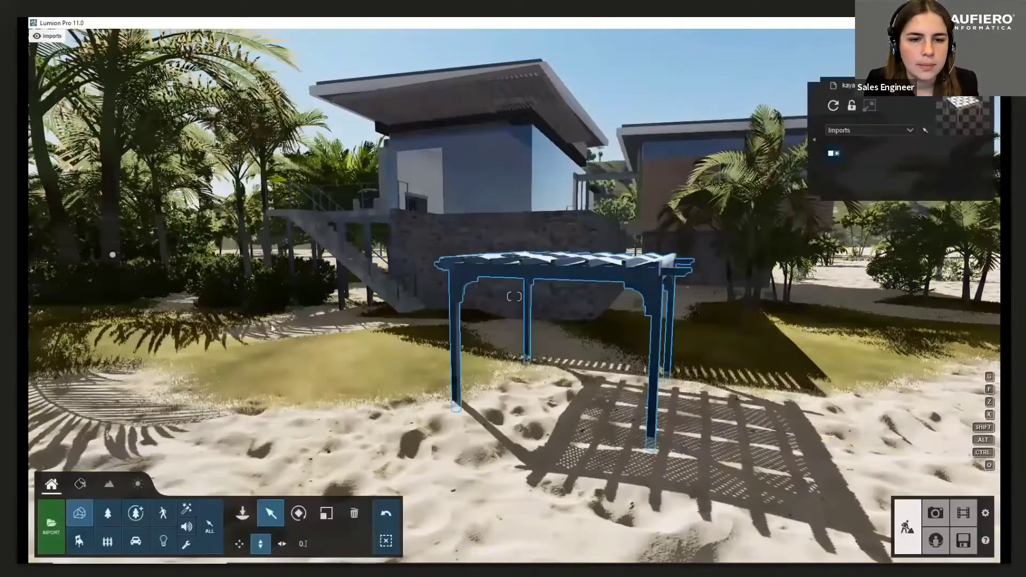
pyautogui.click(107, 541)
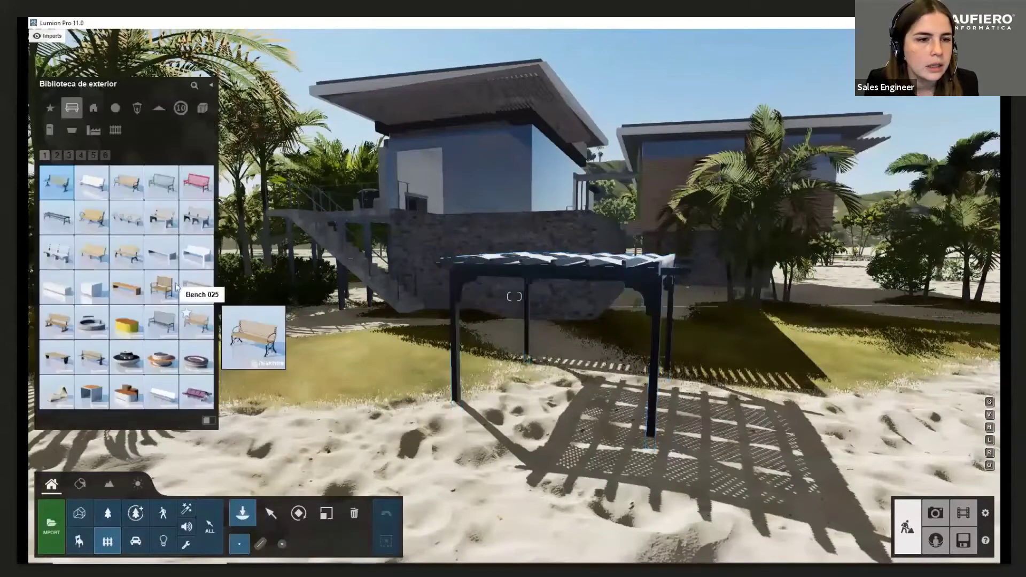
pyautogui.click(57, 155)
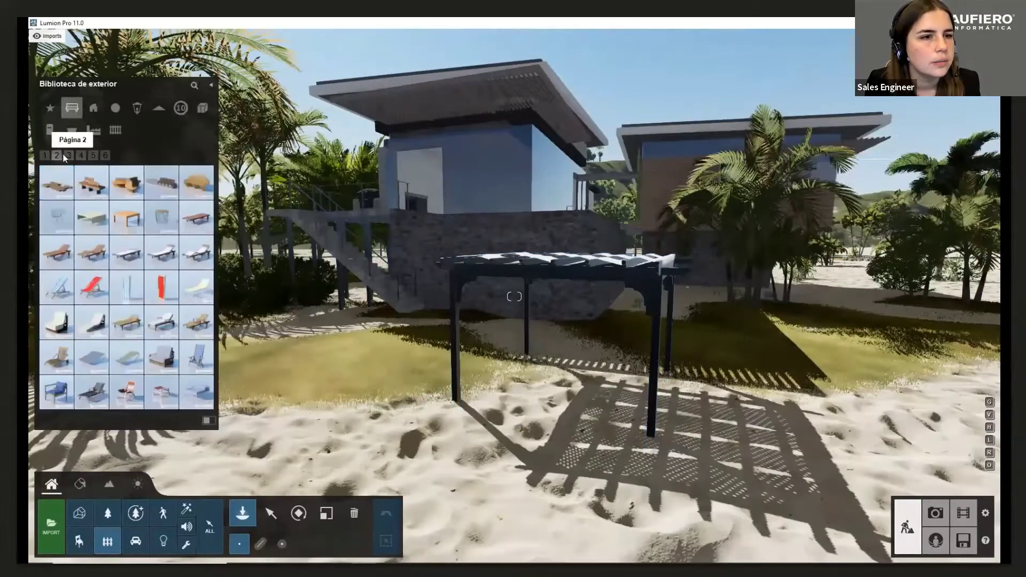
pyautogui.click(71, 155)
pyautogui.click(61, 152)
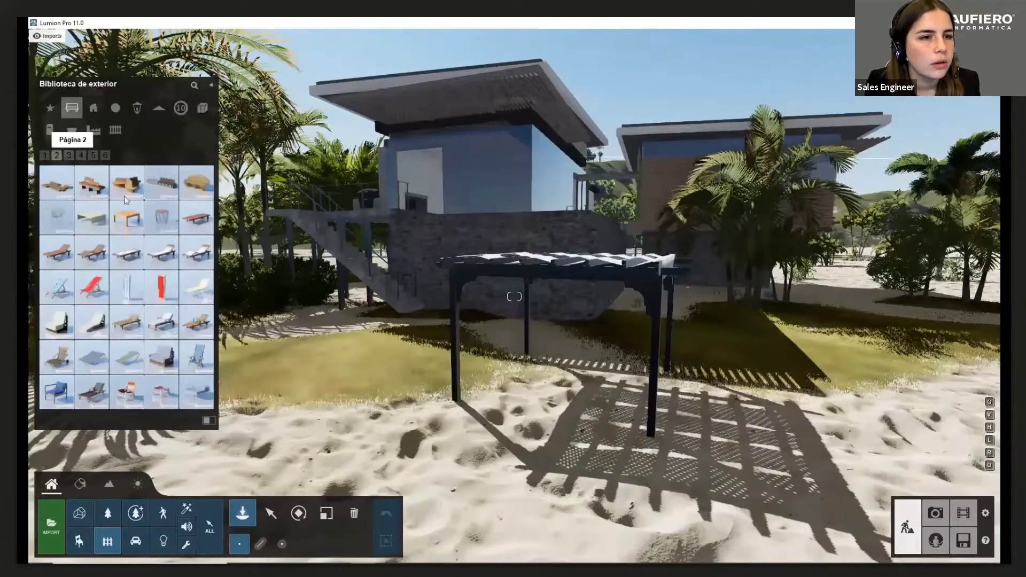
pyautogui.click(156, 255)
pyautogui.scroll(-5, 464, 339)
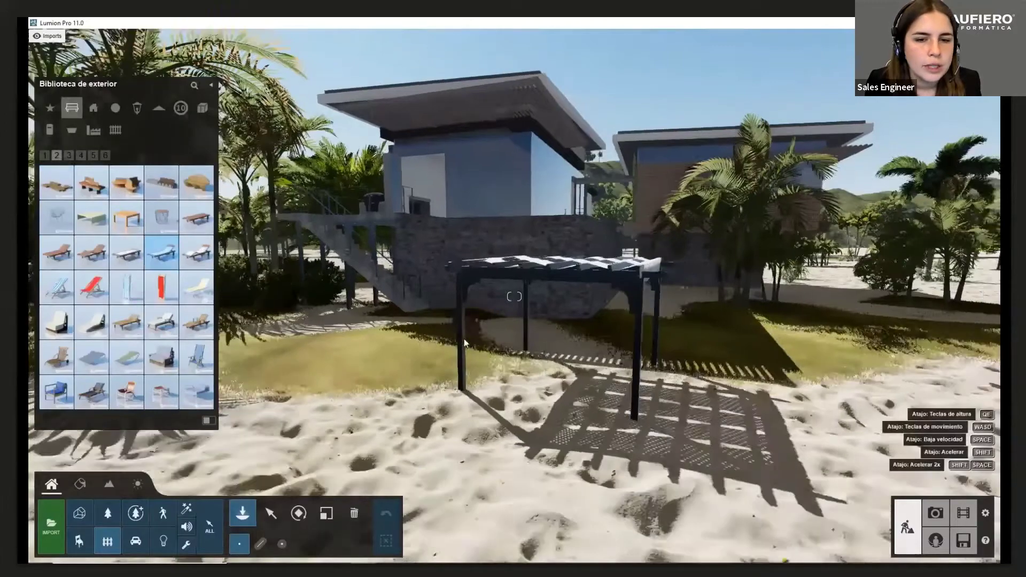